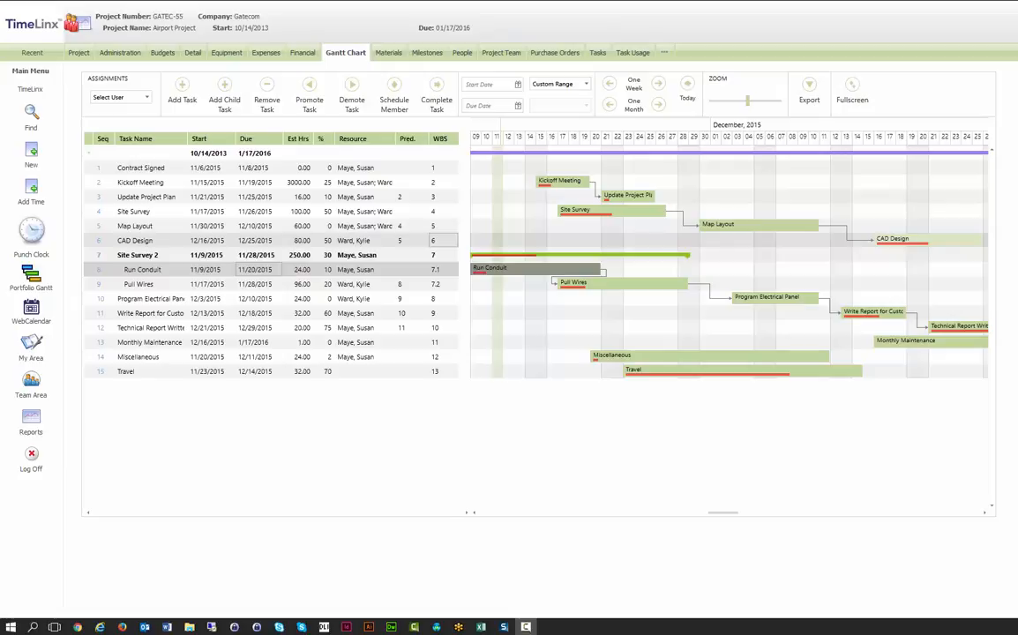
Open the WebCalendar and enlarge the resource availability grid above the weekly calendar
{"action": "left_click", "coordinate": [30, 312]}
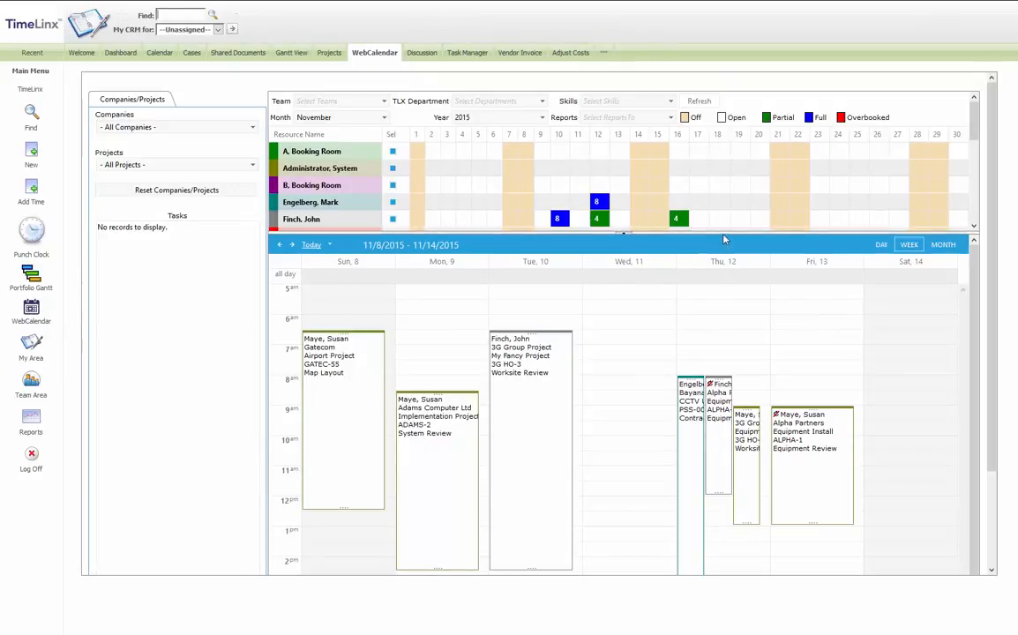
{"action": "left_click_drag", "start_coordinate": [726, 255], "coordinate": [726, 262]}
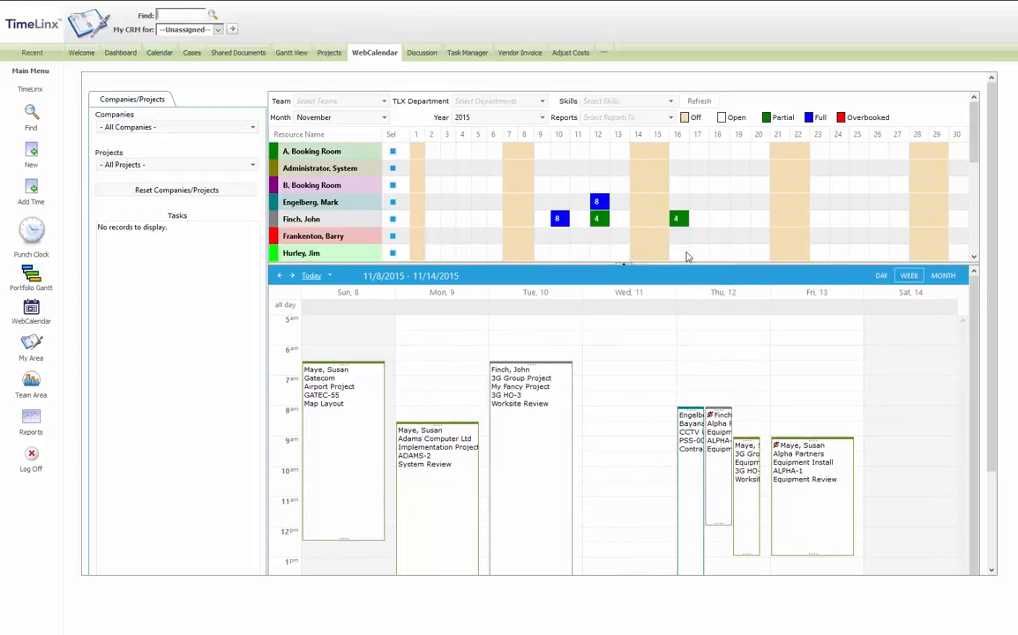
Review the options of the Team, TLX Department, Skills and Reports filters above the resource grid
{"action": "left_click", "coordinate": [382, 102]}
{"action": "left_click", "coordinate": [382, 101]}
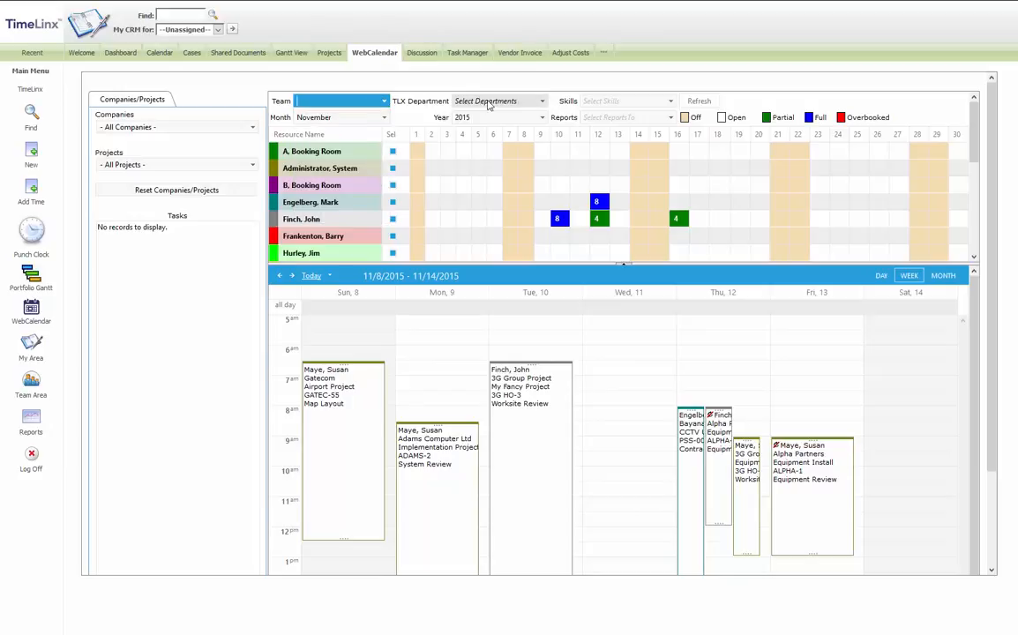
{"action": "left_click", "coordinate": [543, 102]}
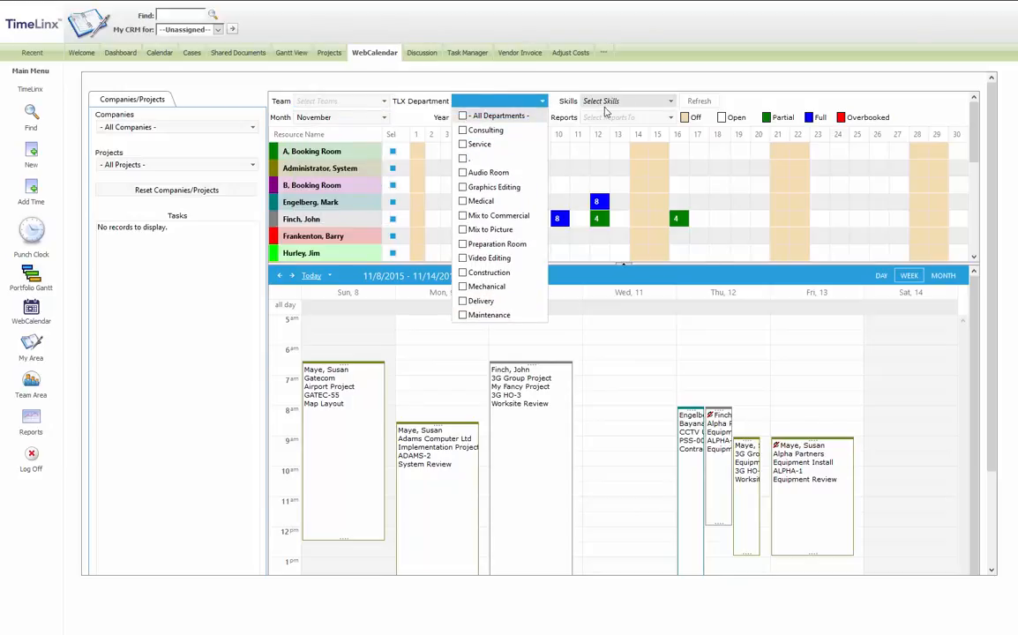
{"action": "left_click", "coordinate": [671, 103]}
{"action": "left_click", "coordinate": [670, 103]}
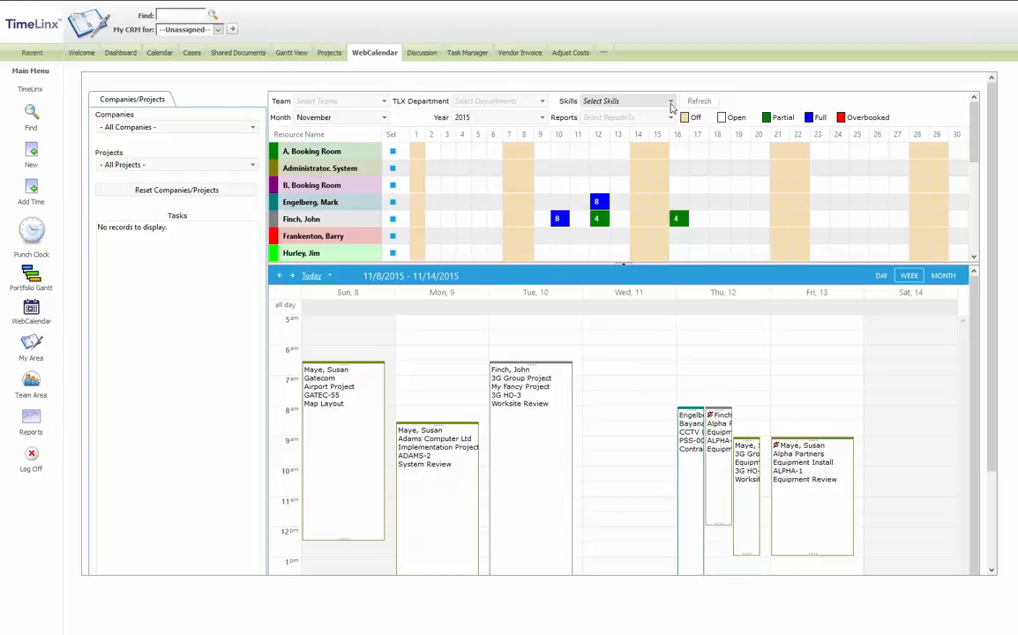
{"action": "left_click", "coordinate": [671, 118]}
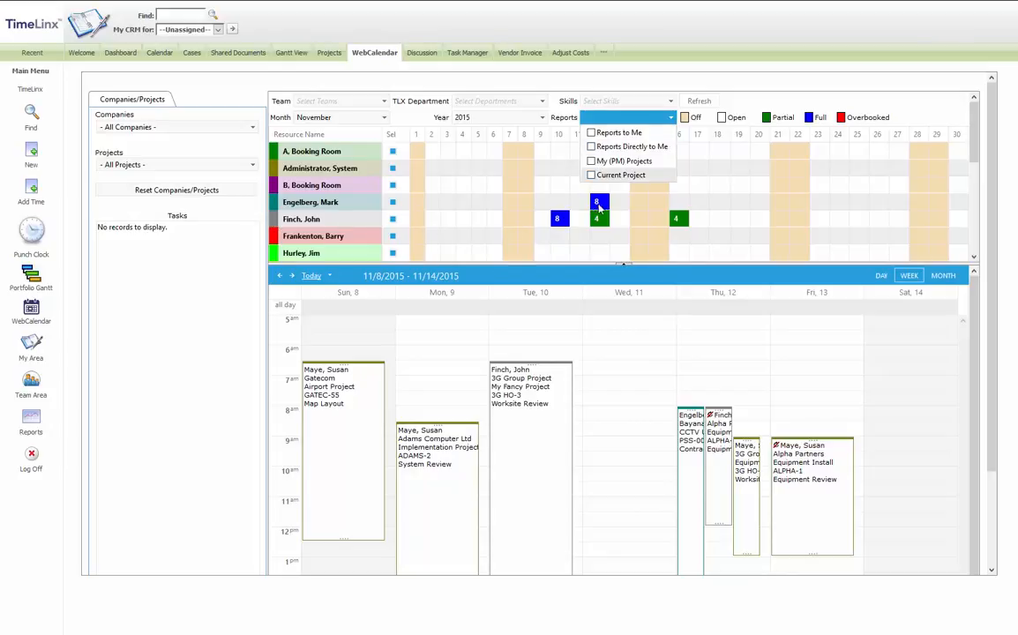
Examine the resources' November 2015 bookings in the availability grid against the Off, Open, Partial, Full and Overbooked colour legend
{"action": "left_click", "coordinate": [975, 257]}
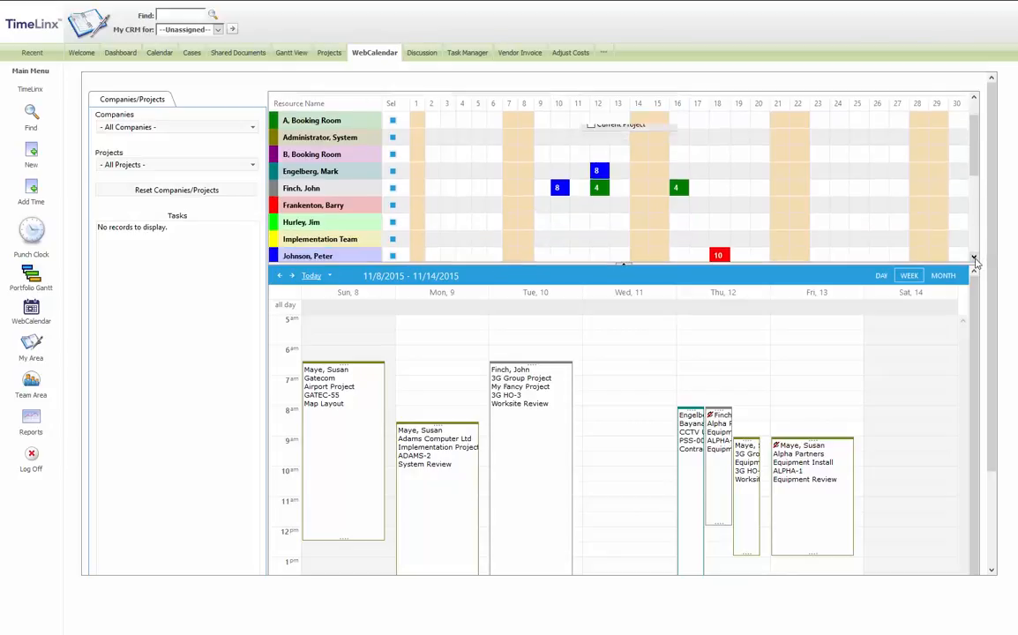
{"action": "left_click", "coordinate": [974, 258]}
{"action": "left_click", "coordinate": [974, 258]}
{"action": "left_click", "coordinate": [974, 258]}
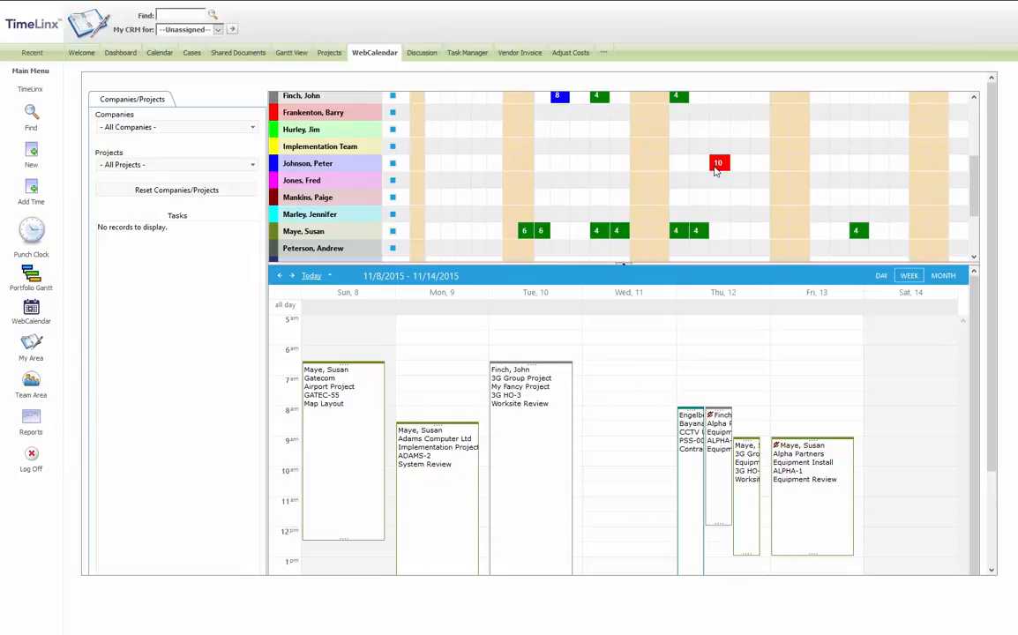
{"action": "scroll", "coordinate": [717, 170], "scroll_direction": "up", "scroll_amount": 5}
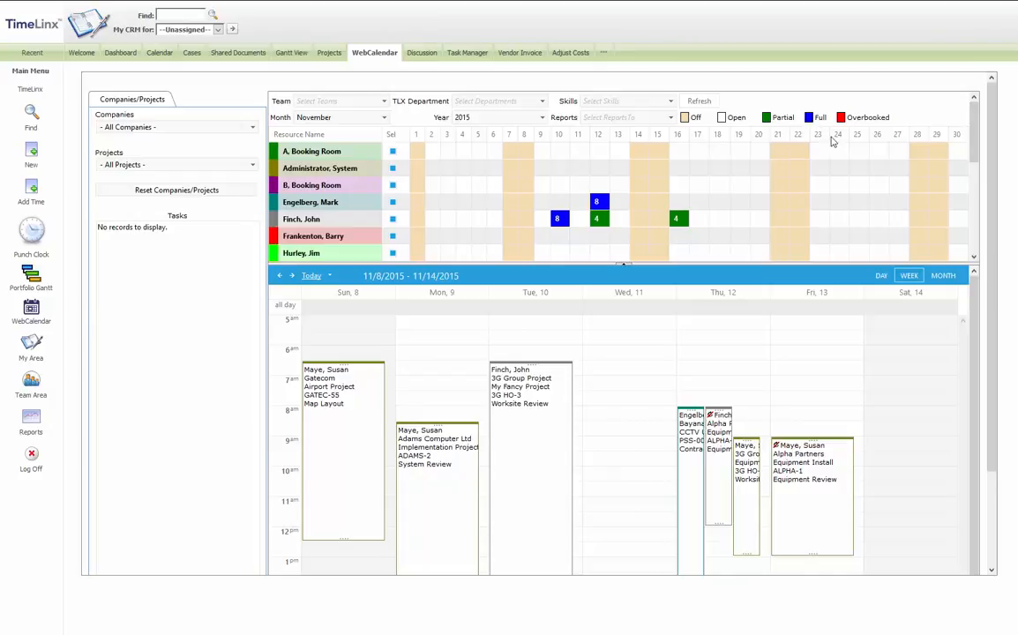
{"action": "scroll", "coordinate": [628, 208], "scroll_direction": "down", "scroll_amount": 2}
{"action": "scroll", "coordinate": [628, 209], "scroll_direction": "down", "scroll_amount": 2}
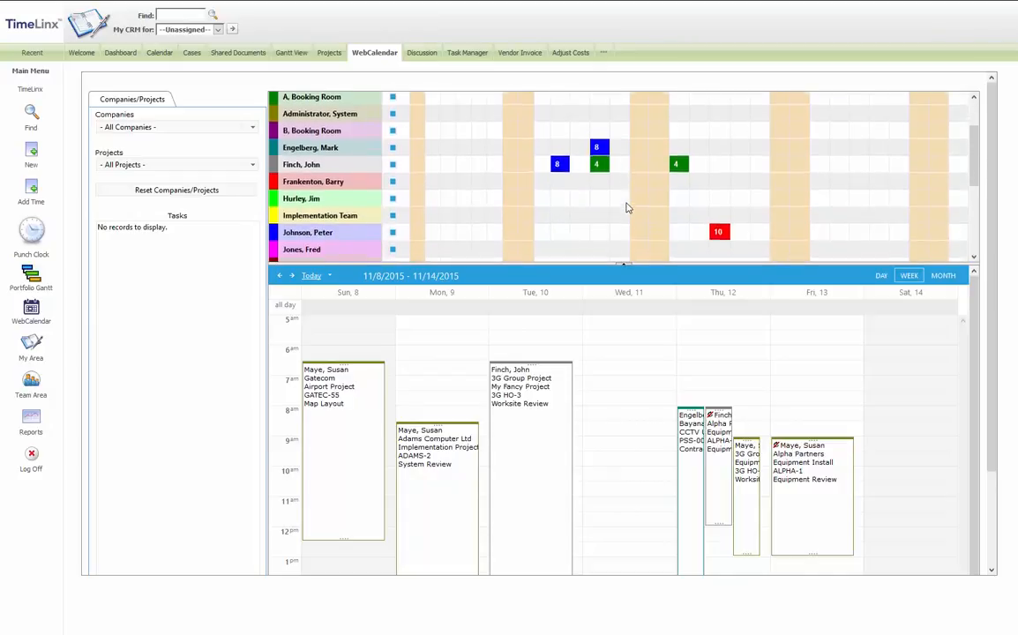
{"action": "scroll", "coordinate": [628, 208], "scroll_direction": "up", "scroll_amount": 2}
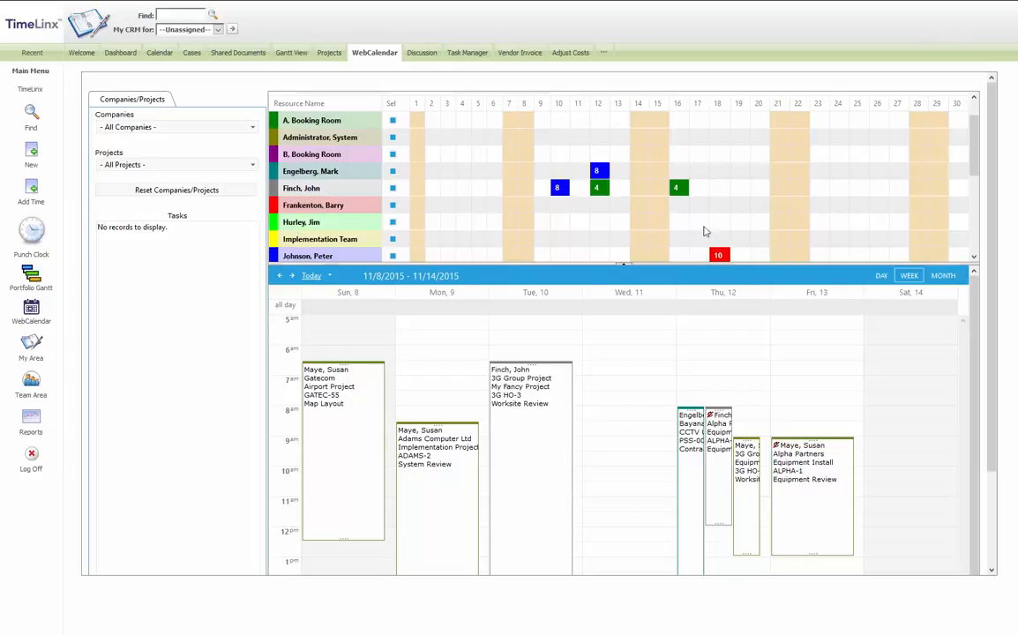
{"action": "scroll", "coordinate": [690, 218], "scroll_direction": "up", "scroll_amount": 1}
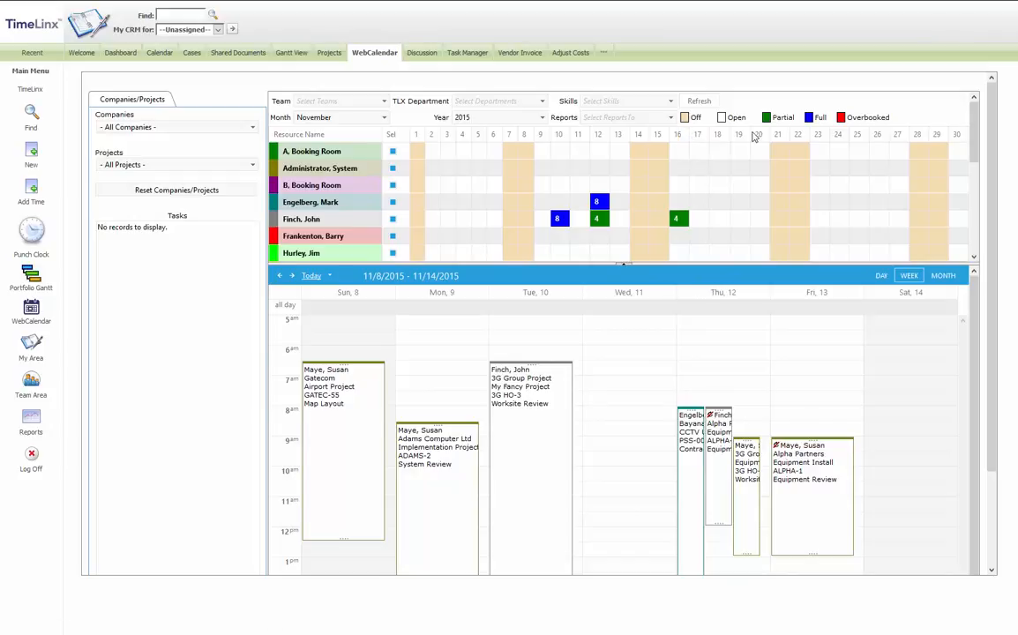
Show the week of November 18, move Tuesday's Alpha Partners Equipment Review to Thursday the 19th at 6:30 am and extend it to 11 am
{"action": "left_click", "coordinate": [719, 138]}
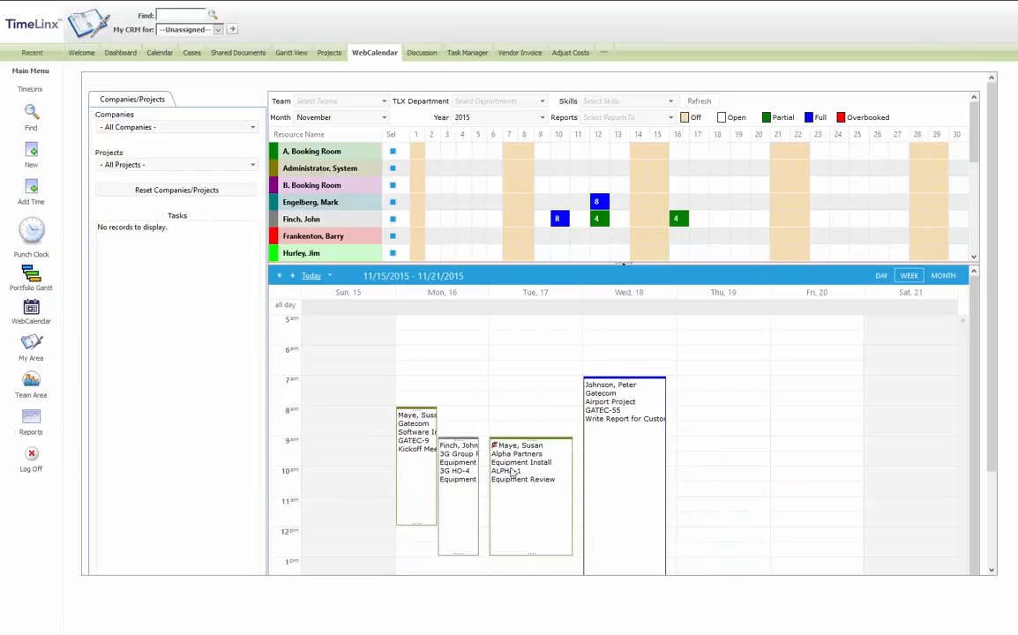
{"action": "mouse_move", "coordinate": [617, 475]}
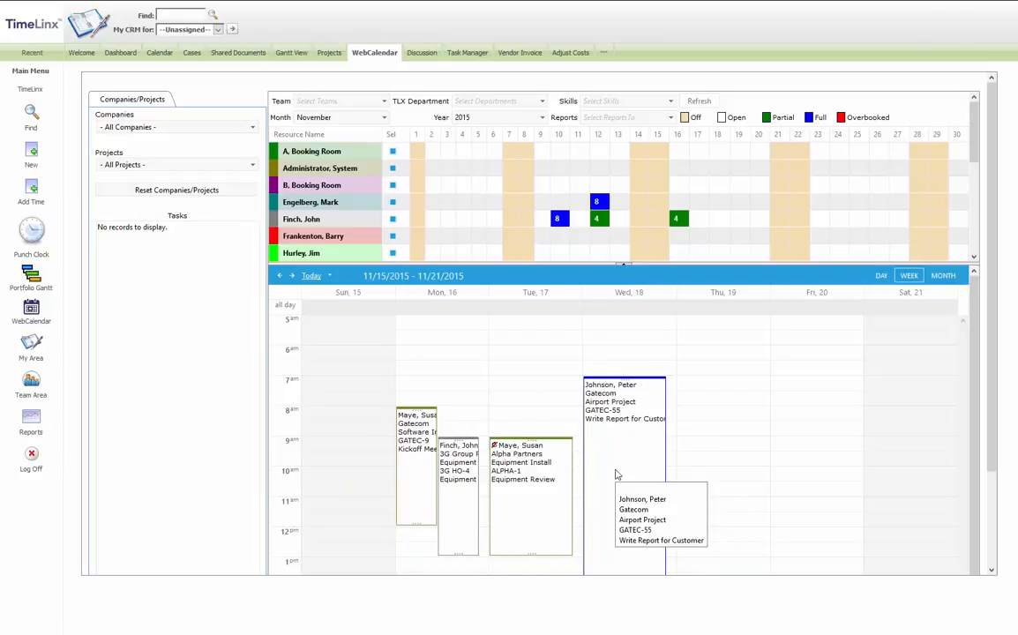
{"action": "left_click_drag", "start_coordinate": [538, 446], "coordinate": [726, 370]}
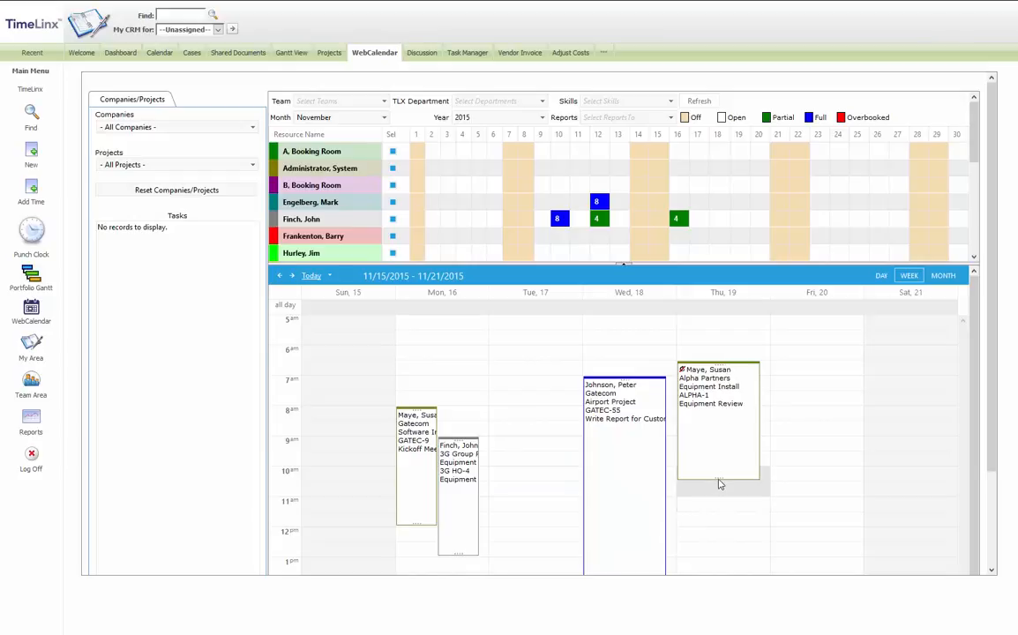
{"action": "left_click_drag", "start_coordinate": [720, 481], "coordinate": [722, 504]}
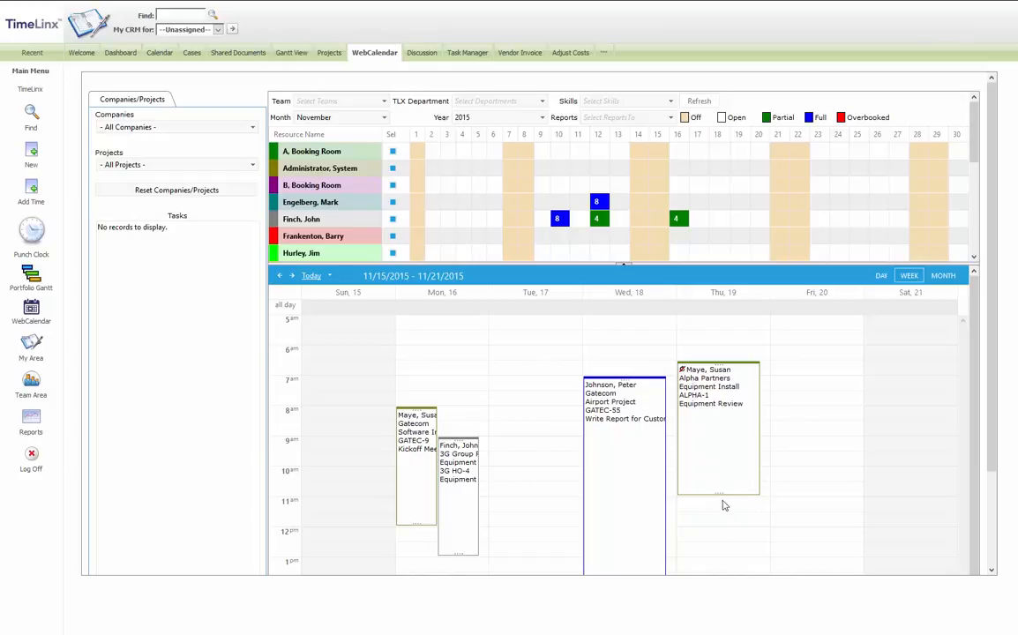
{"action": "right_click", "coordinate": [715, 402]}
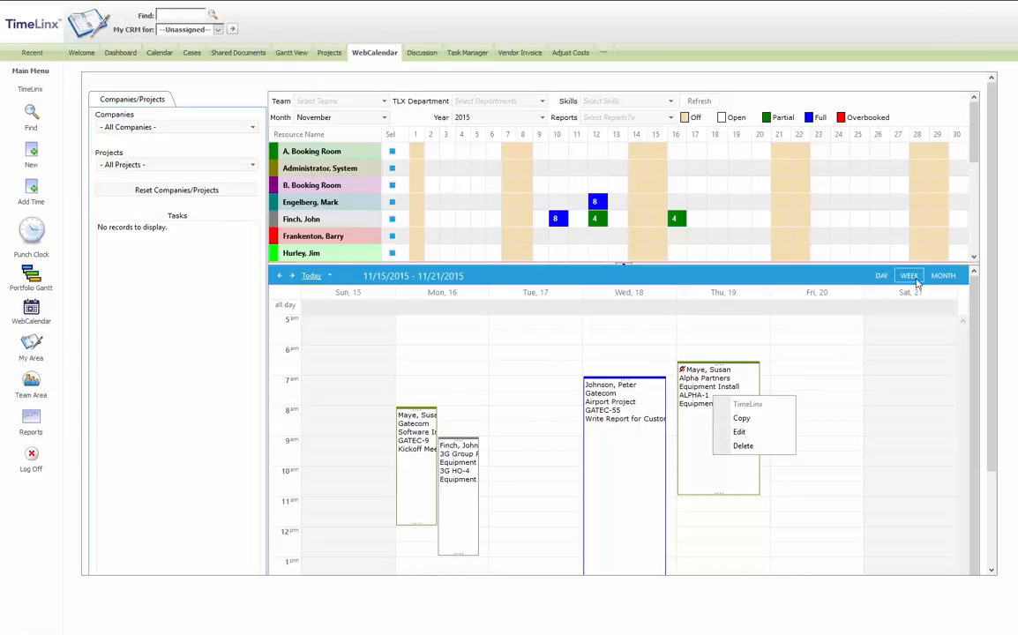
Switch the calendar to the month view and move the November 19 appointment to Friday, November 27
{"action": "left_click", "coordinate": [884, 277]}
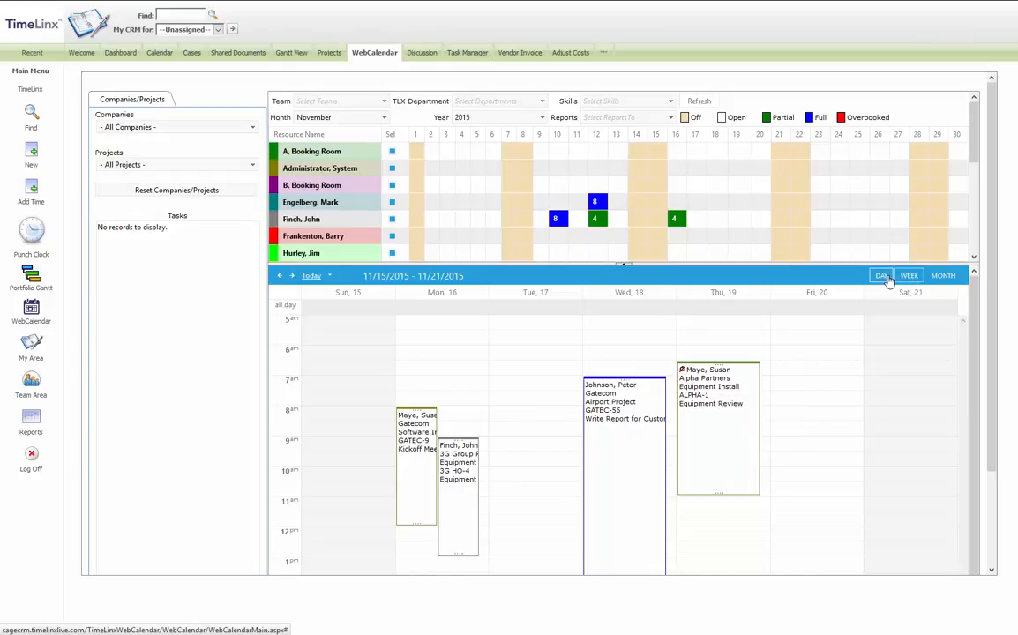
{"action": "left_click", "coordinate": [941, 276]}
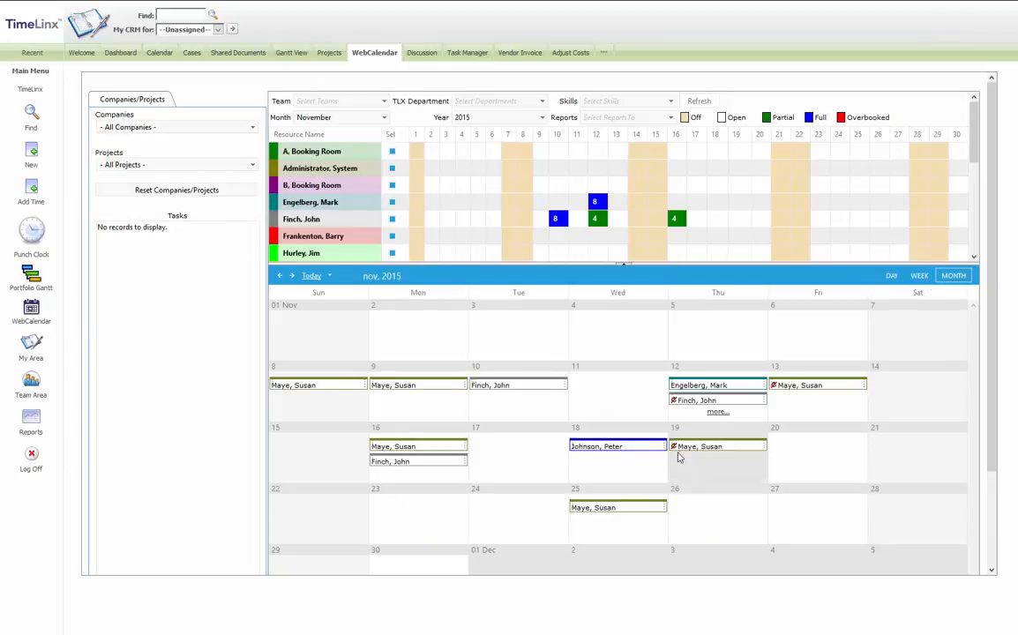
{"action": "left_click_drag", "start_coordinate": [694, 448], "coordinate": [796, 504]}
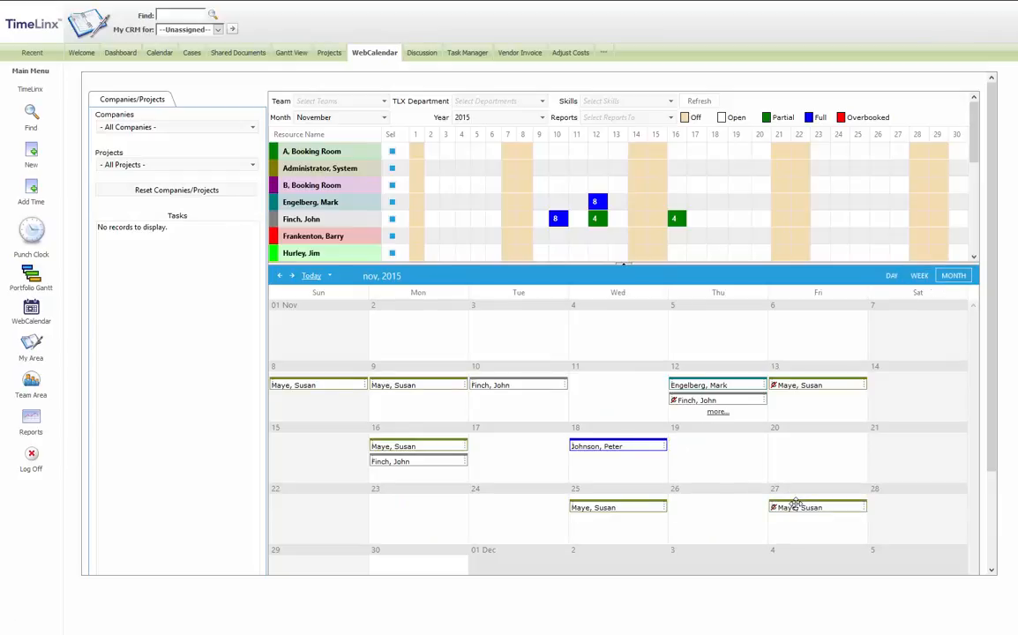
Look through the choices of the Month, Team and TLX Department filters
{"action": "left_click", "coordinate": [377, 118]}
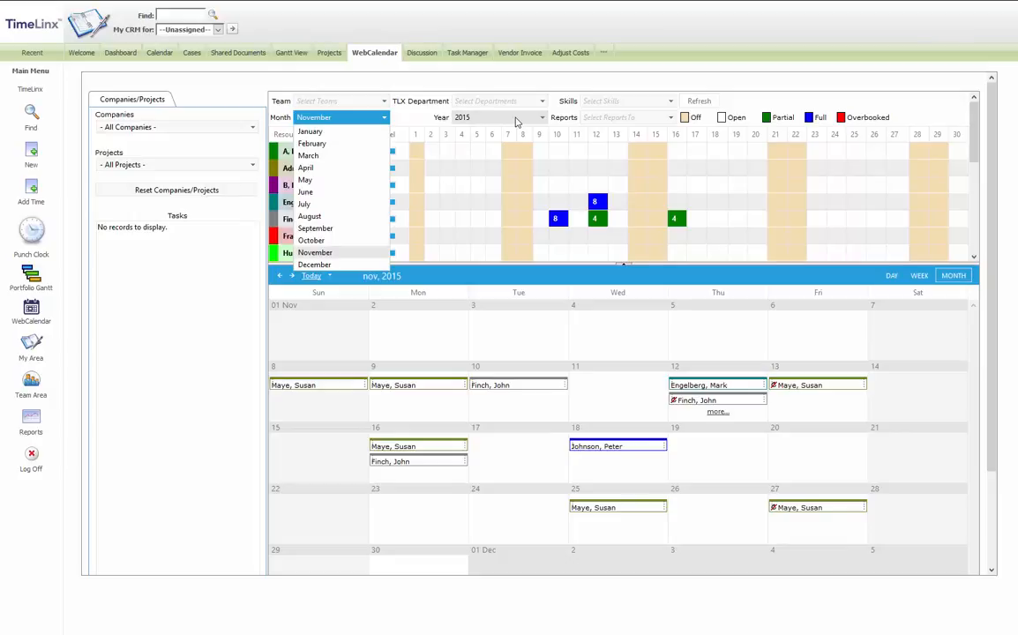
{"action": "left_click", "coordinate": [730, 444]}
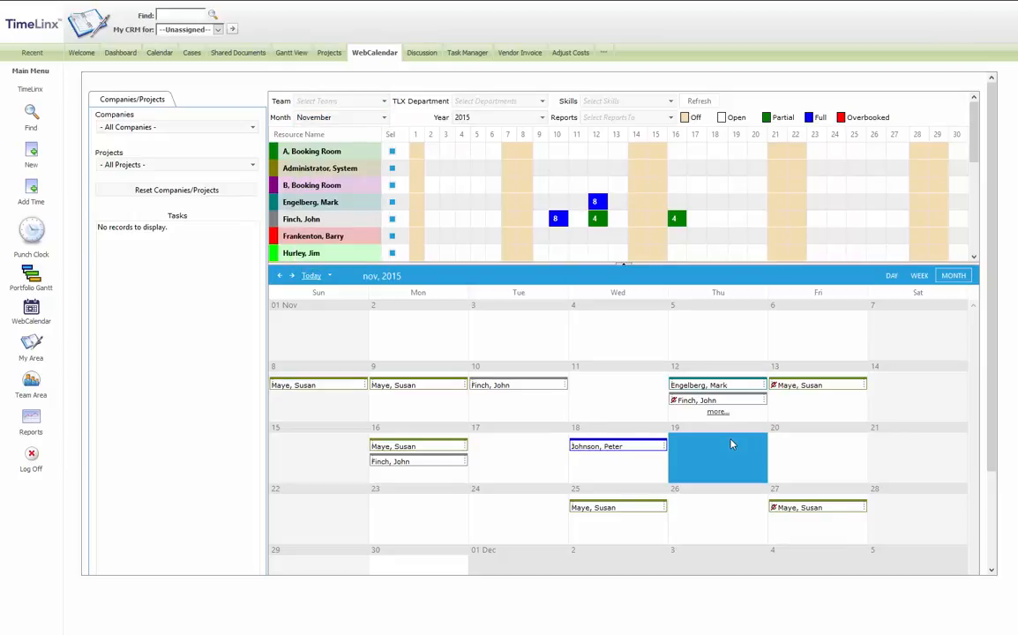
{"action": "left_click", "coordinate": [308, 277]}
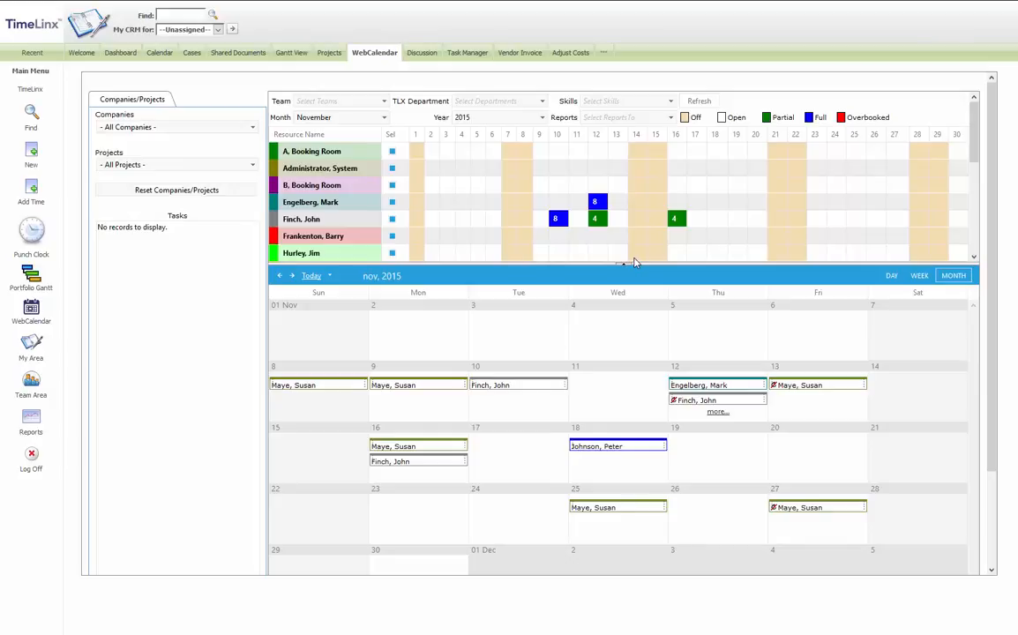
{"action": "left_click", "coordinate": [383, 102]}
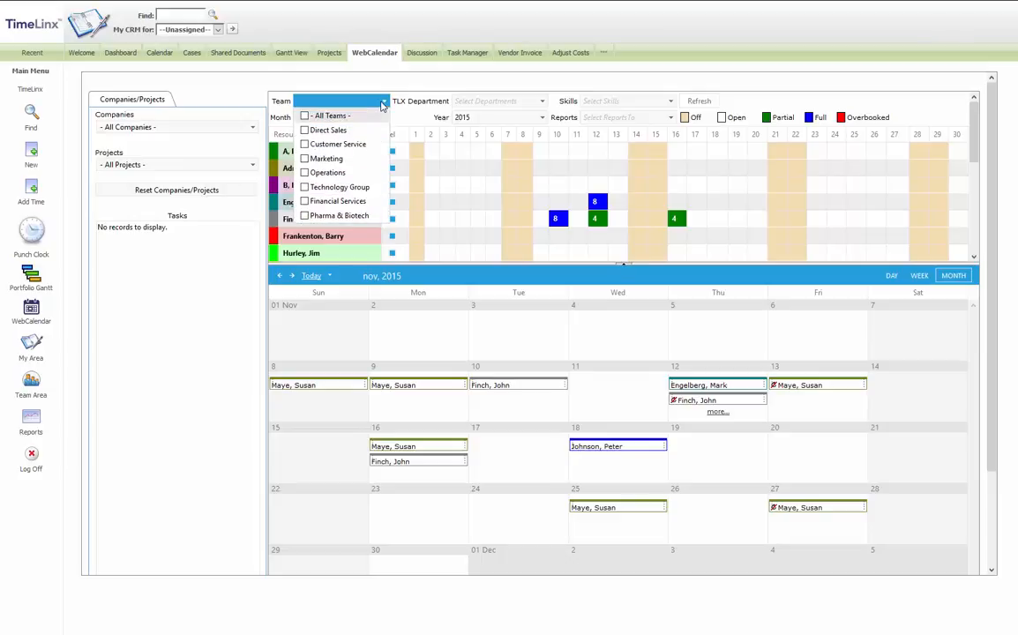
{"action": "left_click", "coordinate": [540, 102]}
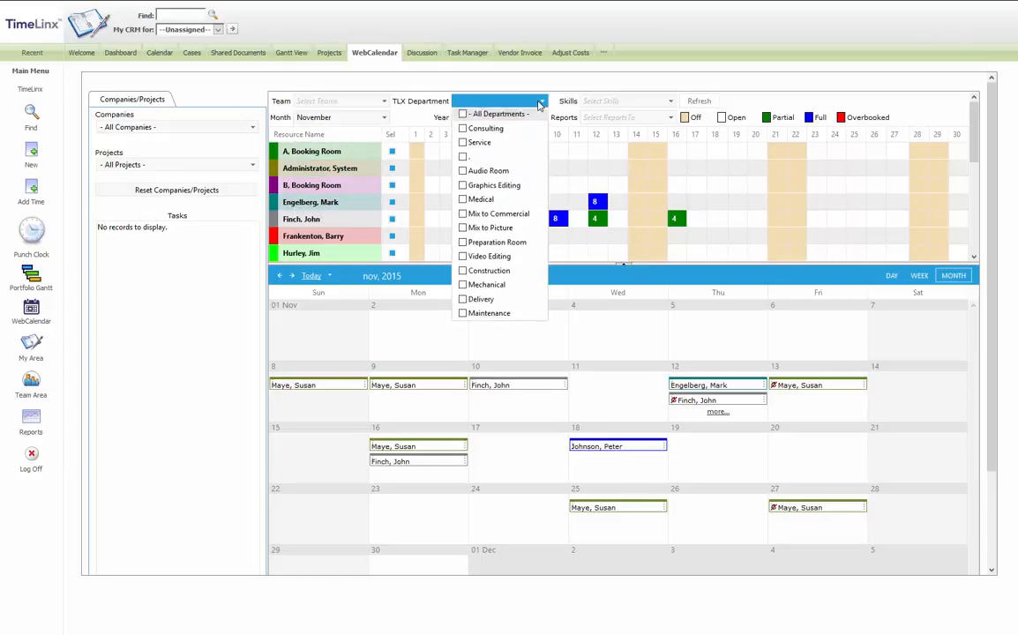
{"action": "left_click", "coordinate": [540, 104]}
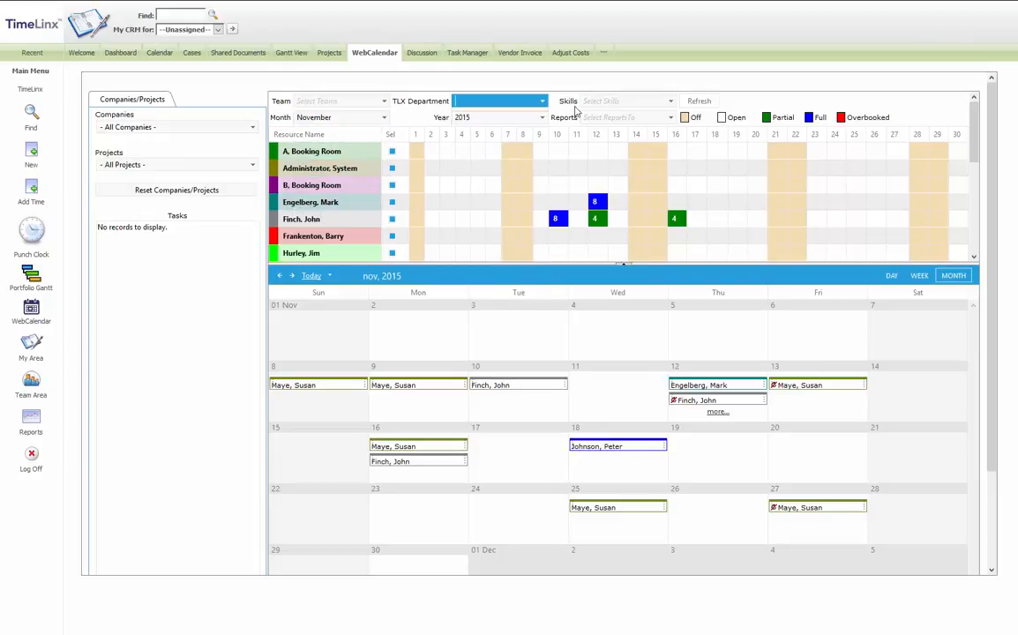
Filter the resources by the Project Management and Training skills
{"action": "left_click", "coordinate": [671, 104]}
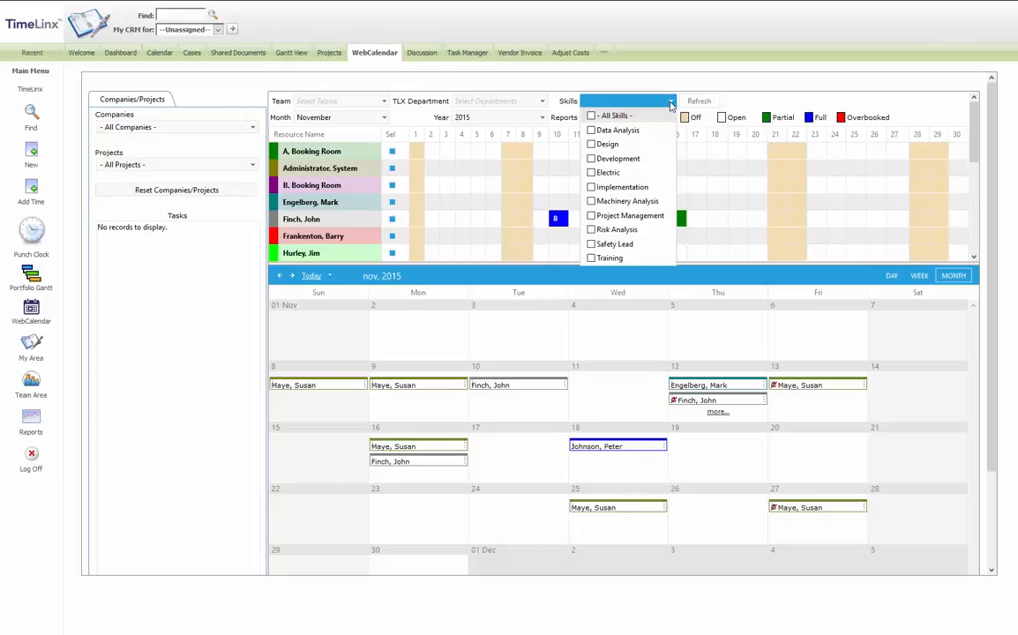
{"action": "left_click", "coordinate": [592, 217]}
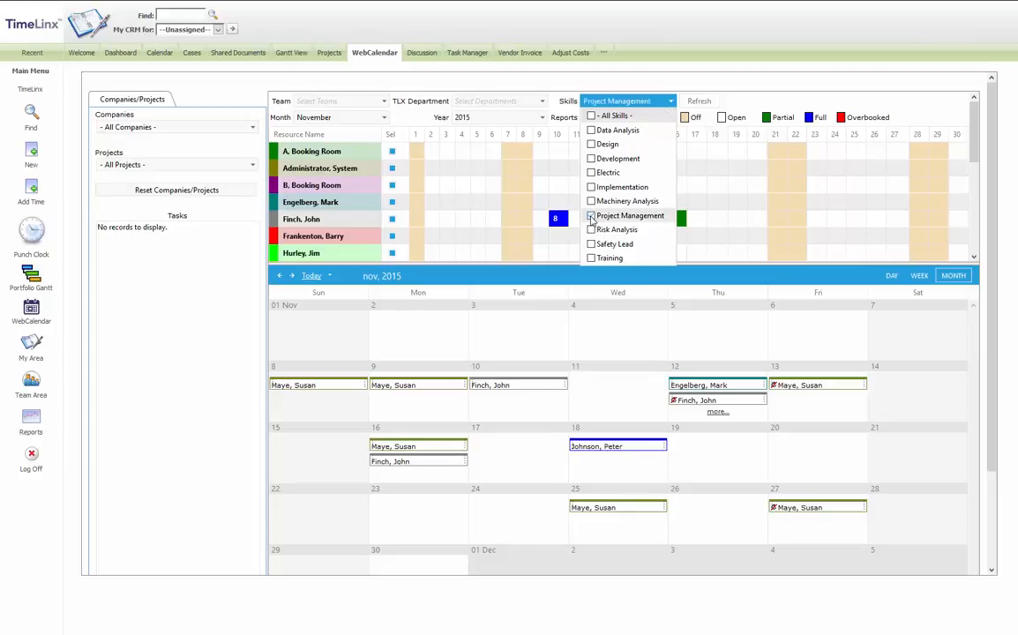
{"action": "left_click", "coordinate": [591, 259]}
{"action": "left_click", "coordinate": [660, 104]}
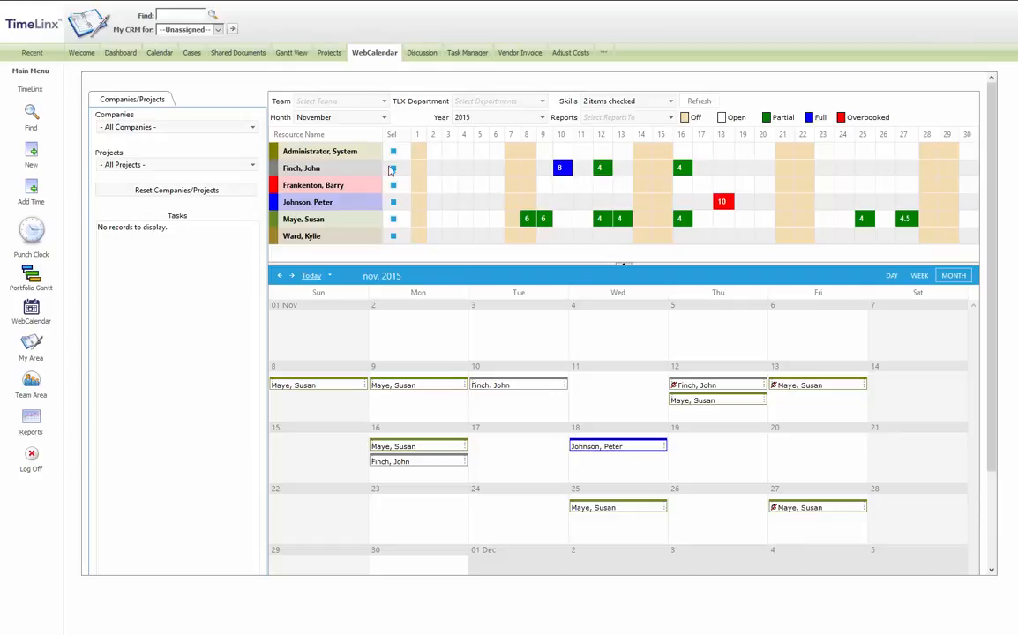
List the tasks of the company Gatecom's project GATEC-55 (Airport Project)
{"action": "left_click", "coordinate": [253, 129]}
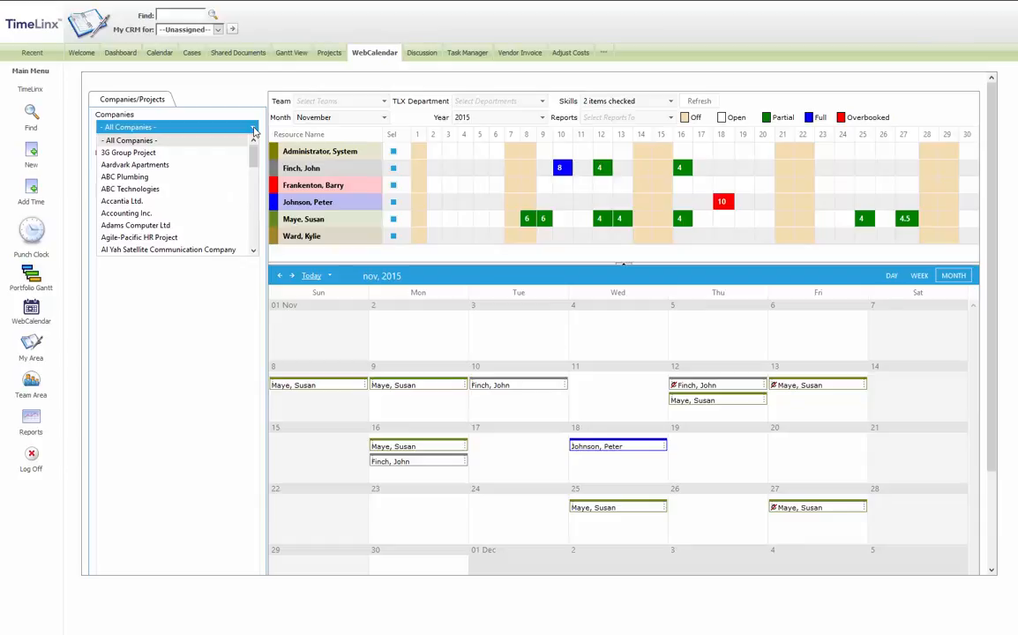
{"action": "left_click", "coordinate": [253, 129]}
{"action": "left_click", "coordinate": [253, 165]}
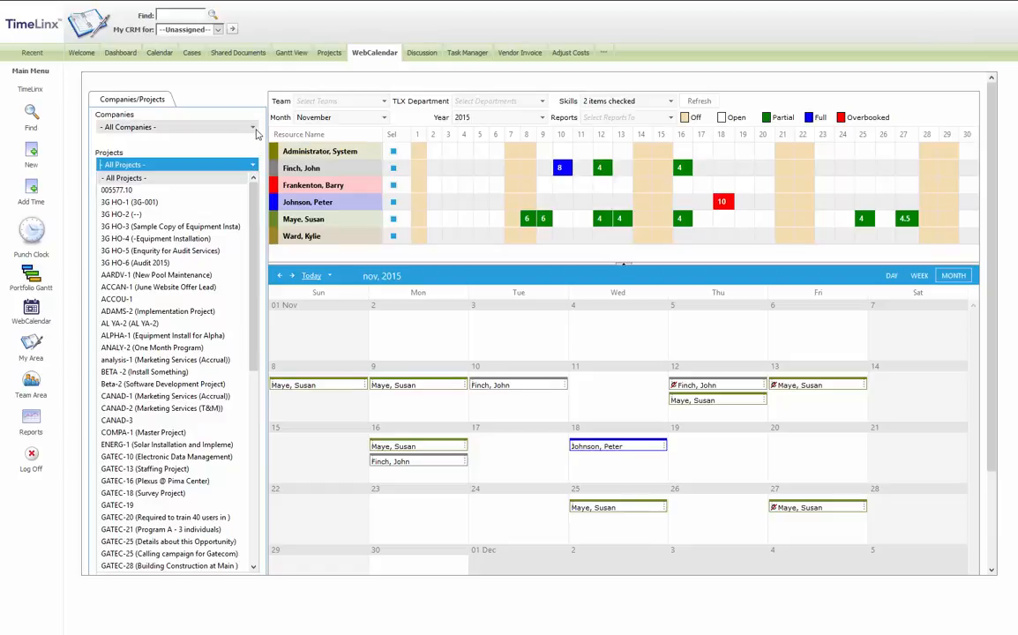
{"action": "left_click", "coordinate": [254, 131]}
{"action": "left_click", "coordinate": [254, 131]}
{"action": "scroll", "coordinate": [212, 189], "scroll_direction": "down", "scroll_amount": 5}
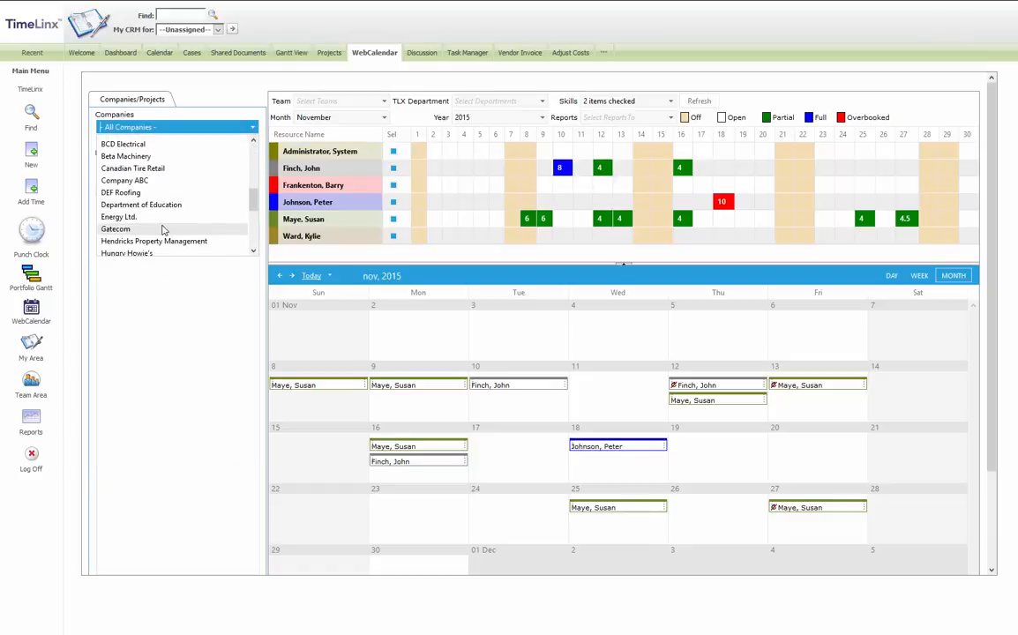
{"action": "left_click", "coordinate": [163, 227]}
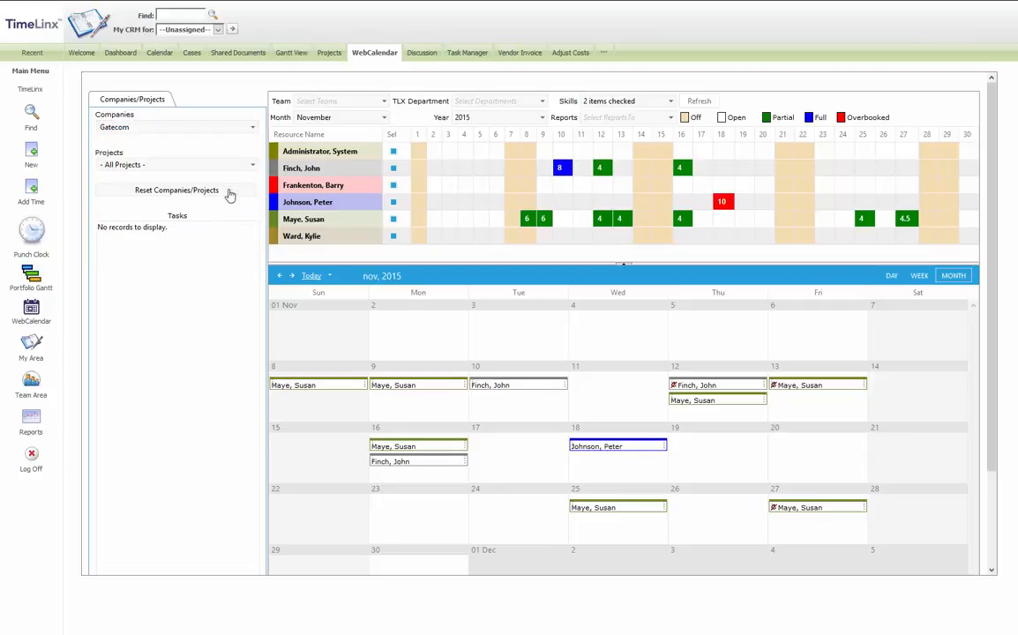
{"action": "left_click", "coordinate": [252, 165]}
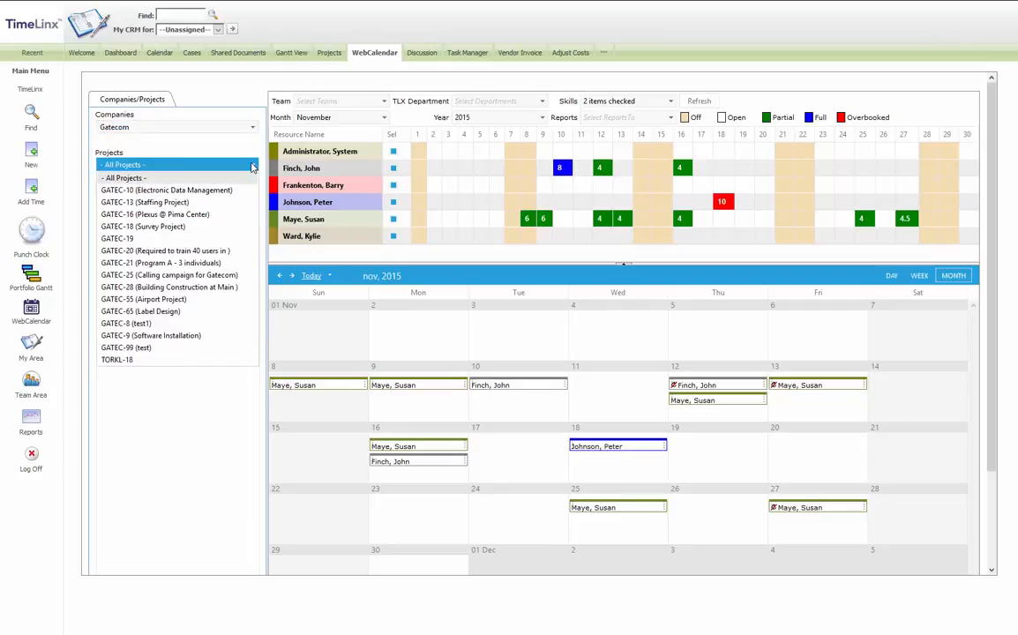
{"action": "left_click", "coordinate": [137, 300]}
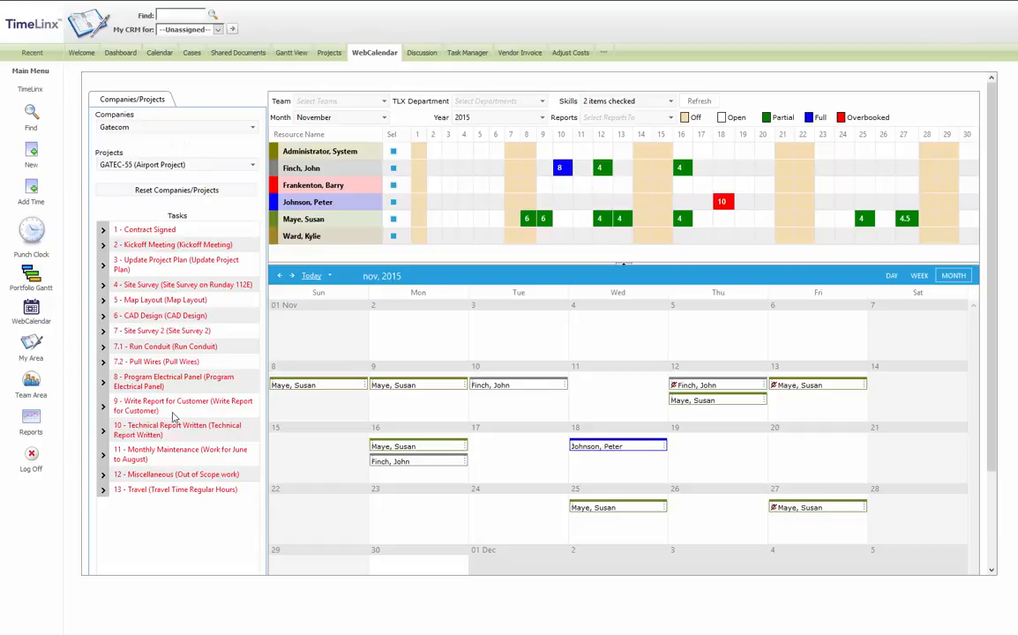
Switch the calendar to the week view and schedule task 8 (Program Electrical Panel) as a Meeting on Wednesday, November 11 at 6:30 AM
{"action": "left_click", "coordinate": [914, 276]}
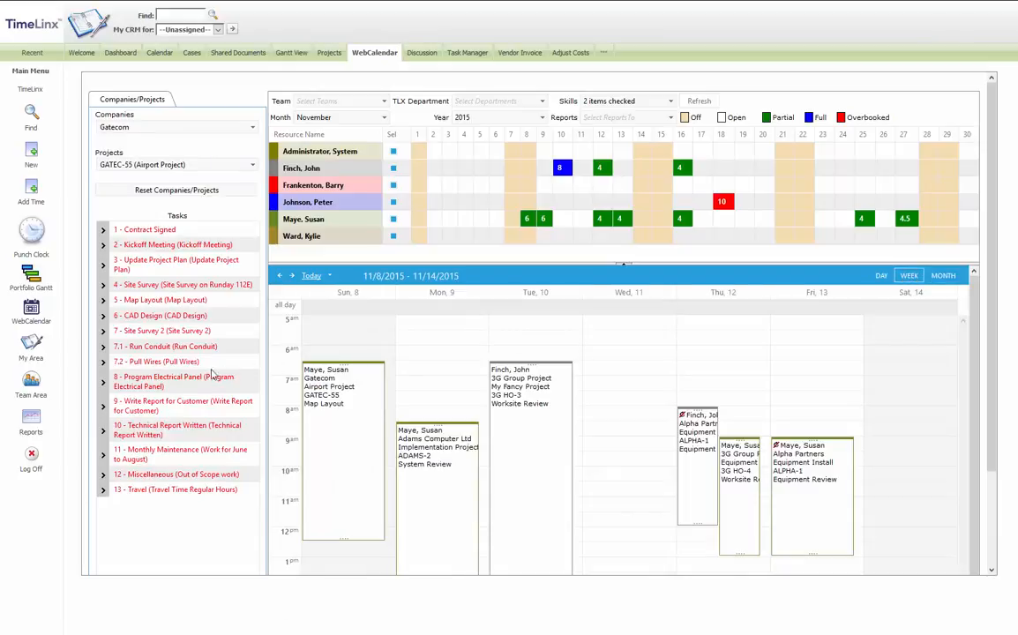
{"action": "left_click_drag", "start_coordinate": [165, 386], "coordinate": [601, 368]}
{"action": "scroll", "coordinate": [594, 331], "scroll_direction": "down", "scroll_amount": 3}
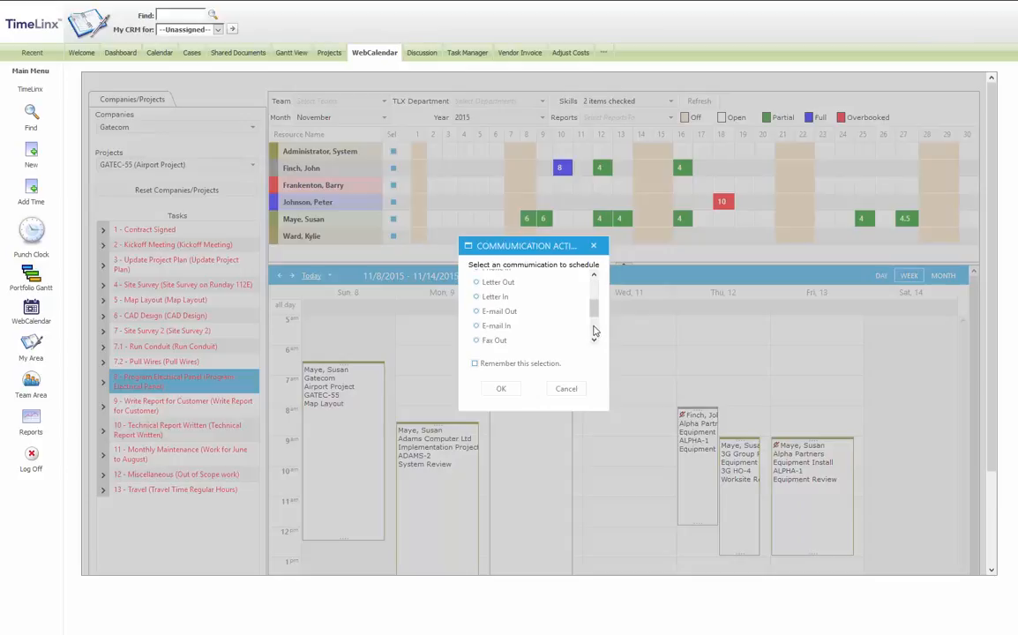
{"action": "scroll", "coordinate": [594, 331], "scroll_direction": "down", "scroll_amount": 2}
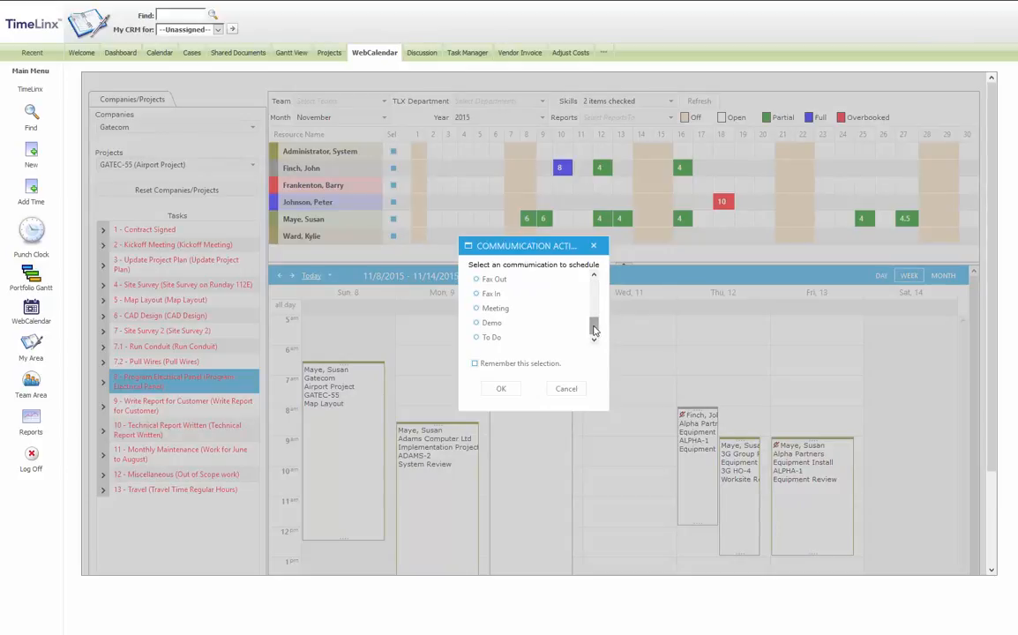
{"action": "left_click", "coordinate": [499, 310]}
{"action": "left_click", "coordinate": [501, 389]}
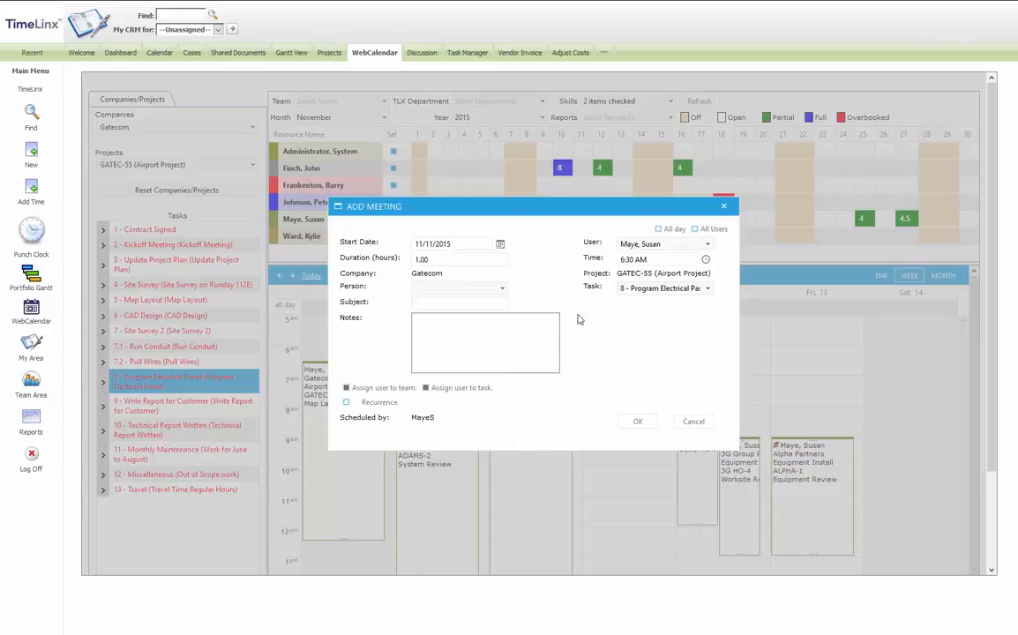
Assign the meeting to the user who is overbooked on November 18 and set its duration to 8 hours
{"action": "left_click", "coordinate": [706, 244]}
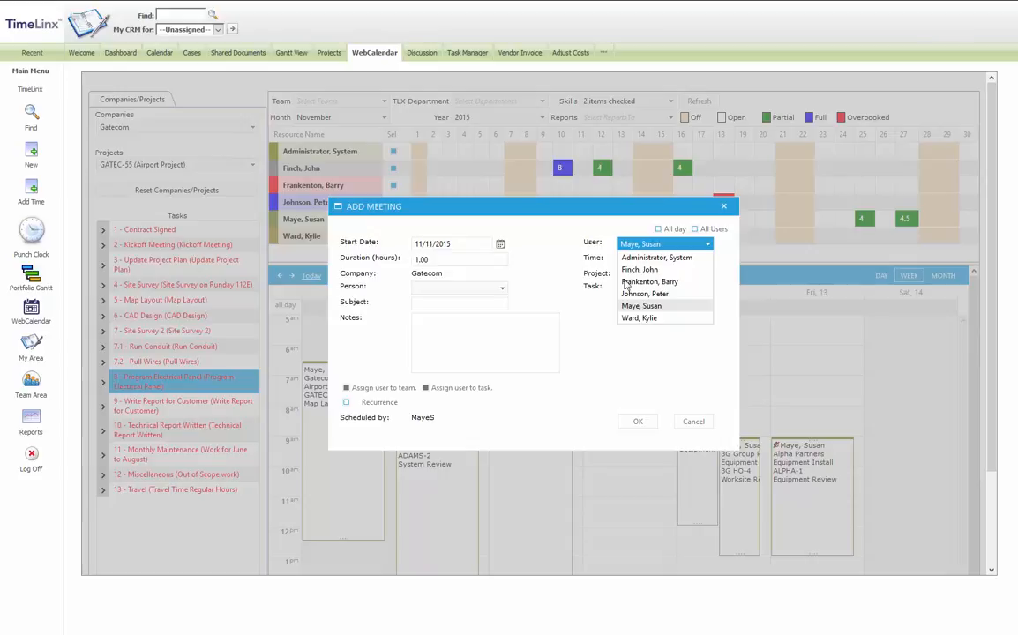
{"action": "left_click", "coordinate": [653, 293]}
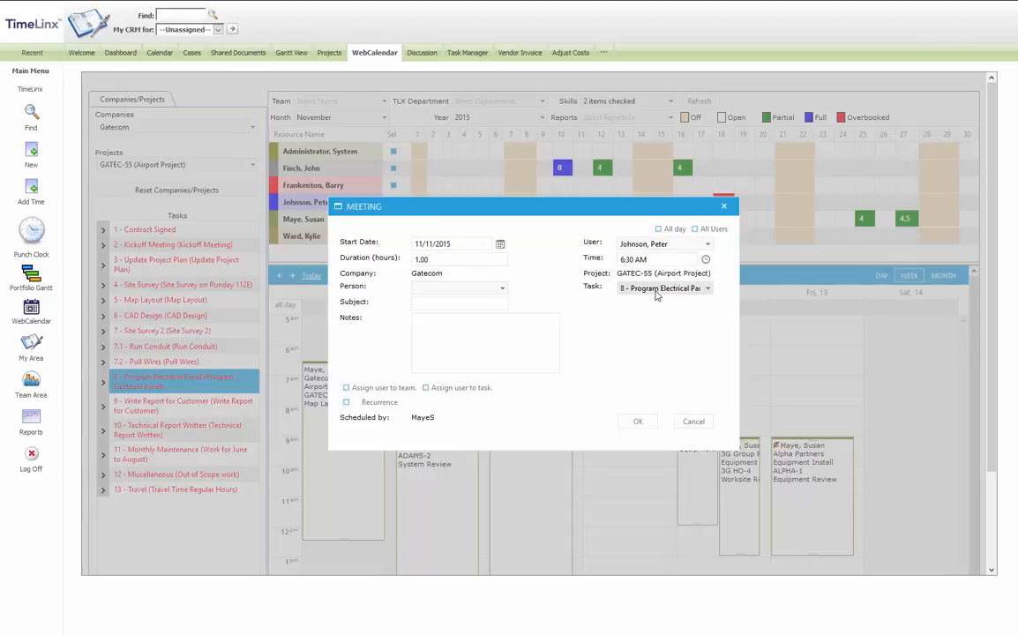
{"action": "left_click", "coordinate": [440, 244]}
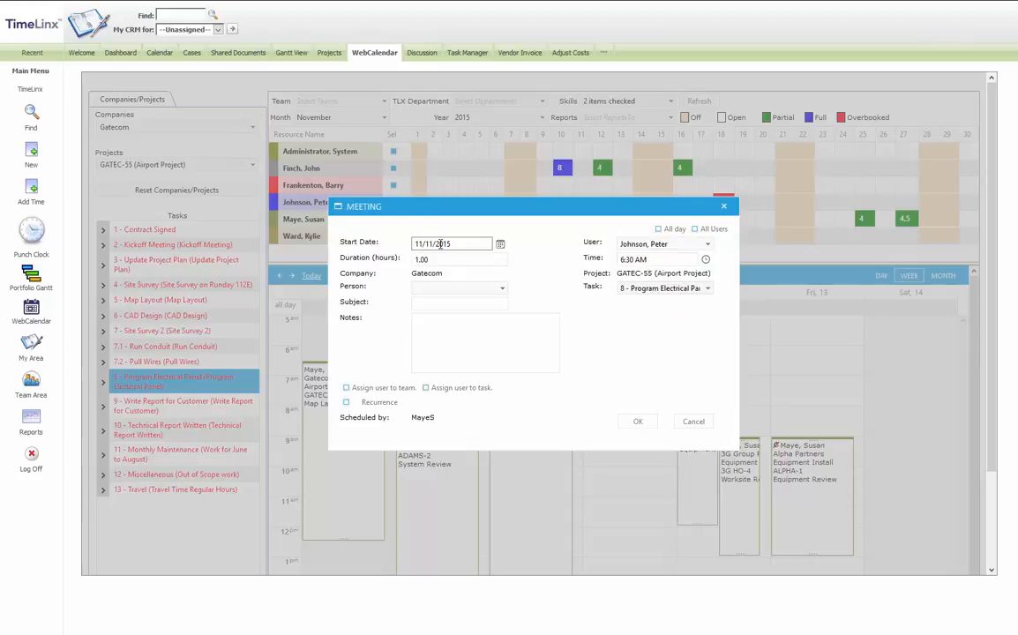
{"action": "left_click", "coordinate": [413, 260]}
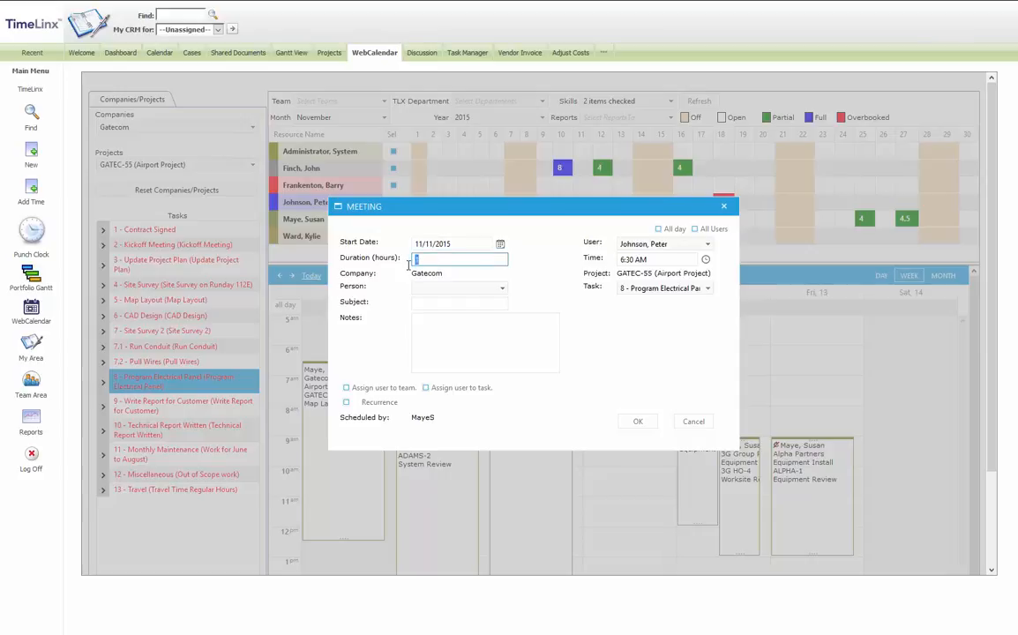
{"action": "type", "text": "8"}
{"action": "left_click", "coordinate": [520, 284]}
Choose a Gatecom contact as the meeting's person and set the subject to "Do the work"
{"action": "left_click", "coordinate": [504, 290]}
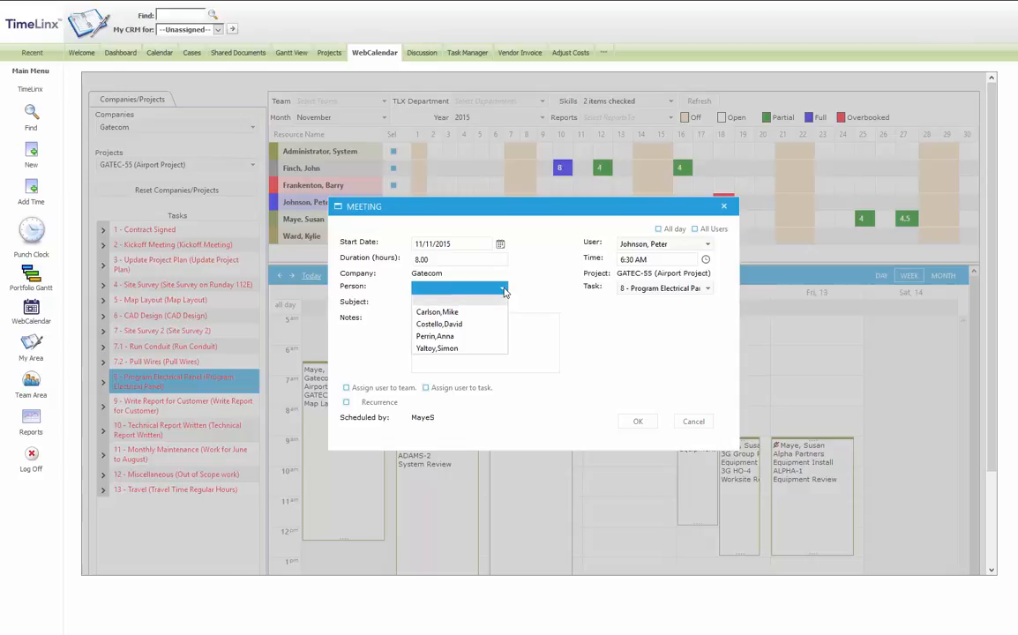
{"action": "left_click", "coordinate": [454, 323]}
{"action": "left_click", "coordinate": [454, 305]}
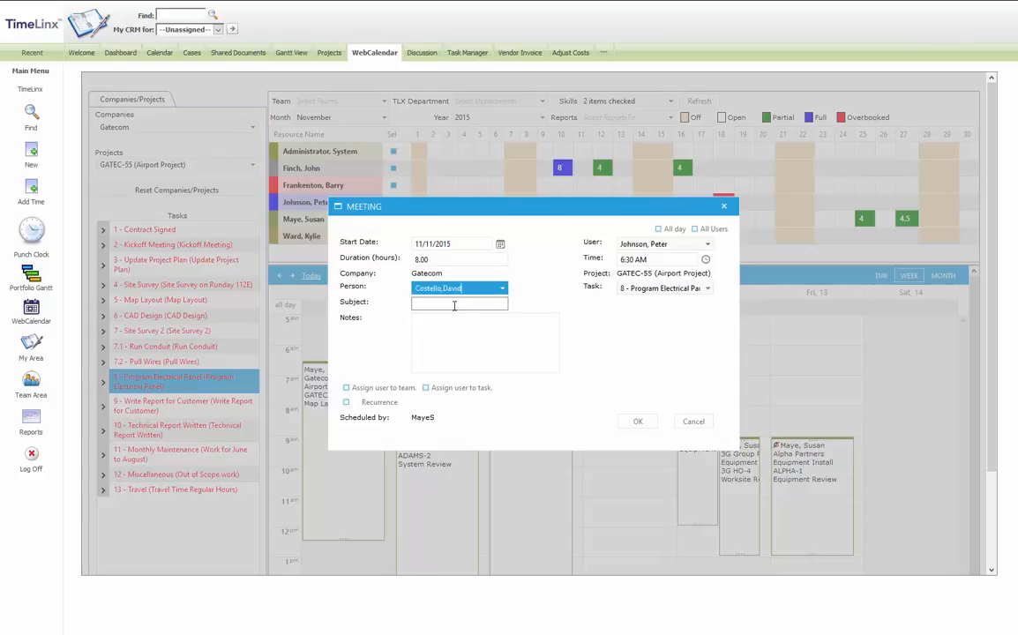
{"action": "type", "text": "Do the work"}
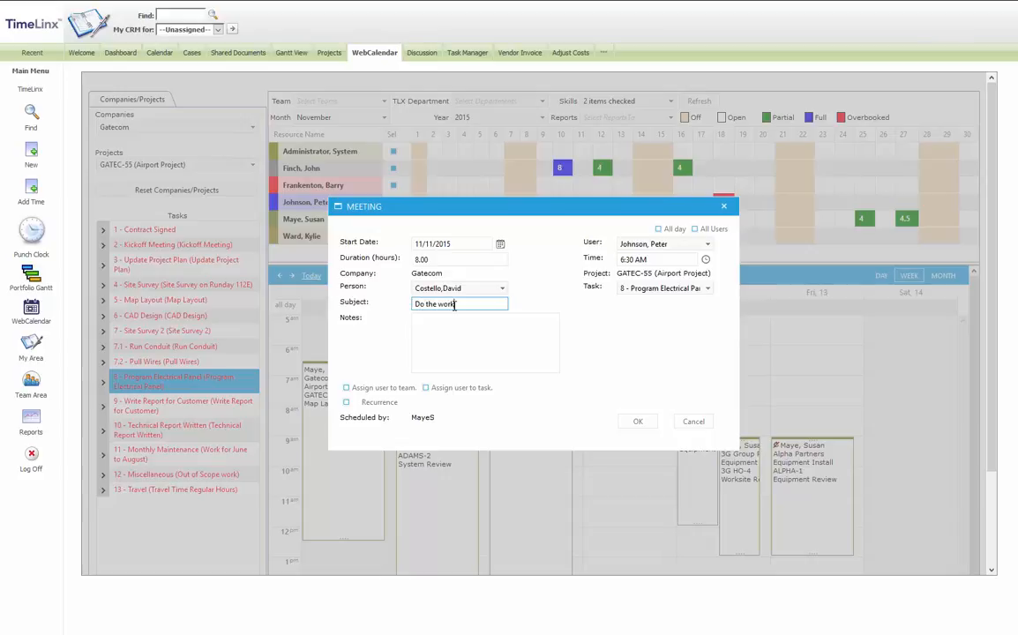
Add the note "See the main receptionist who will direct you to the location." and save the meeting
{"action": "left_click", "coordinate": [456, 340]}
{"action": "type", "text": "Seee"}
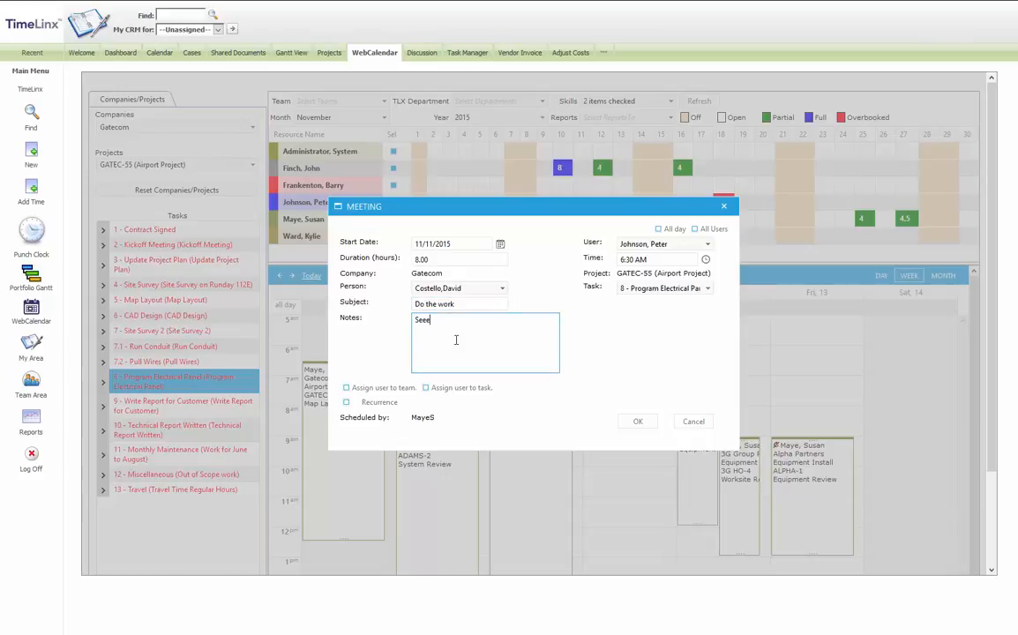
{"action": "key", "text": "BackSpace"}
{"action": "type", "text": "the main receptionist who will direct"}
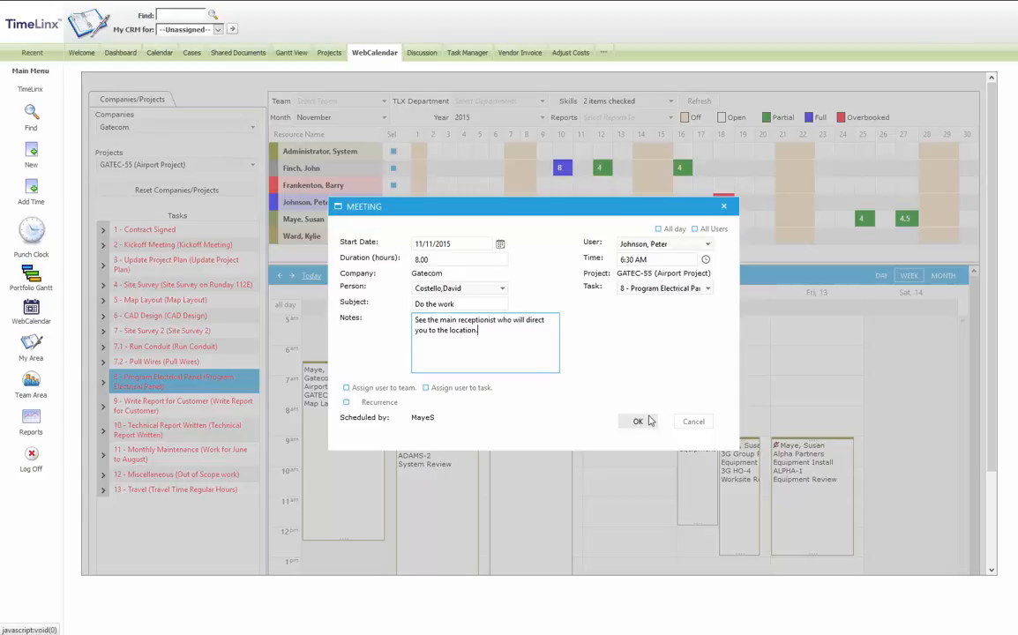
{"action": "left_click", "coordinate": [650, 418]}
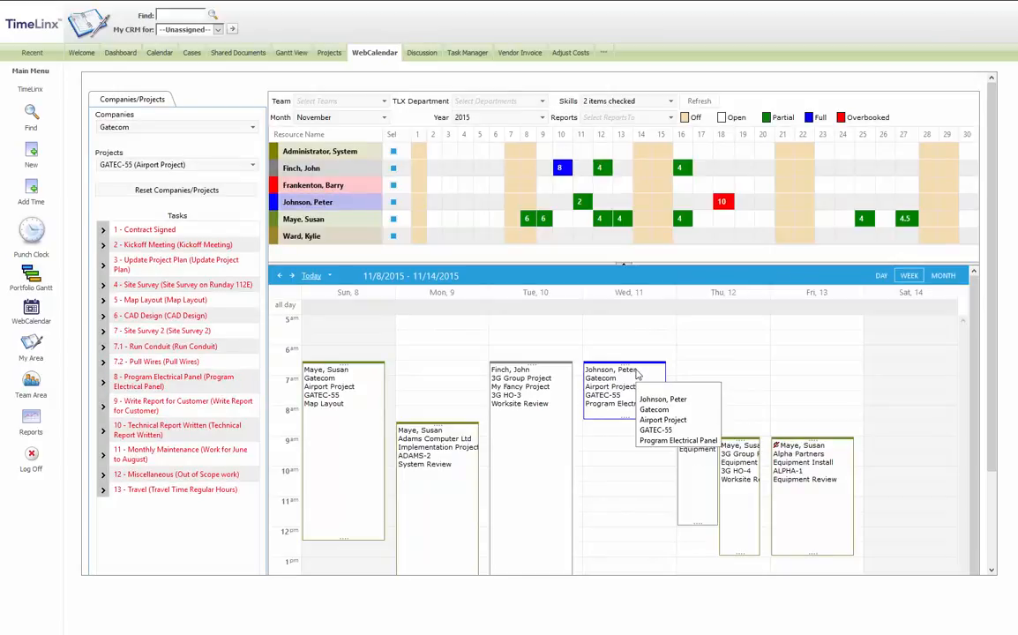
Move the Program Electrical Panel meeting to Friday, November 13 at 9:30 AM and lengthen it to 2.5 hours
{"action": "left_click_drag", "start_coordinate": [637, 375], "coordinate": [798, 353]}
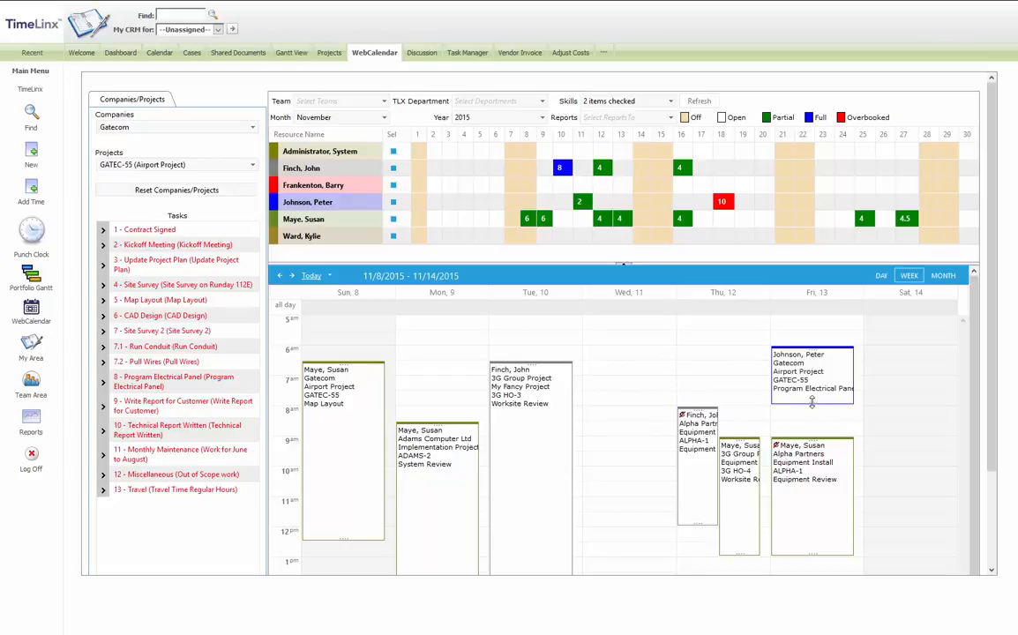
{"action": "left_click_drag", "start_coordinate": [812, 402], "coordinate": [814, 418]}
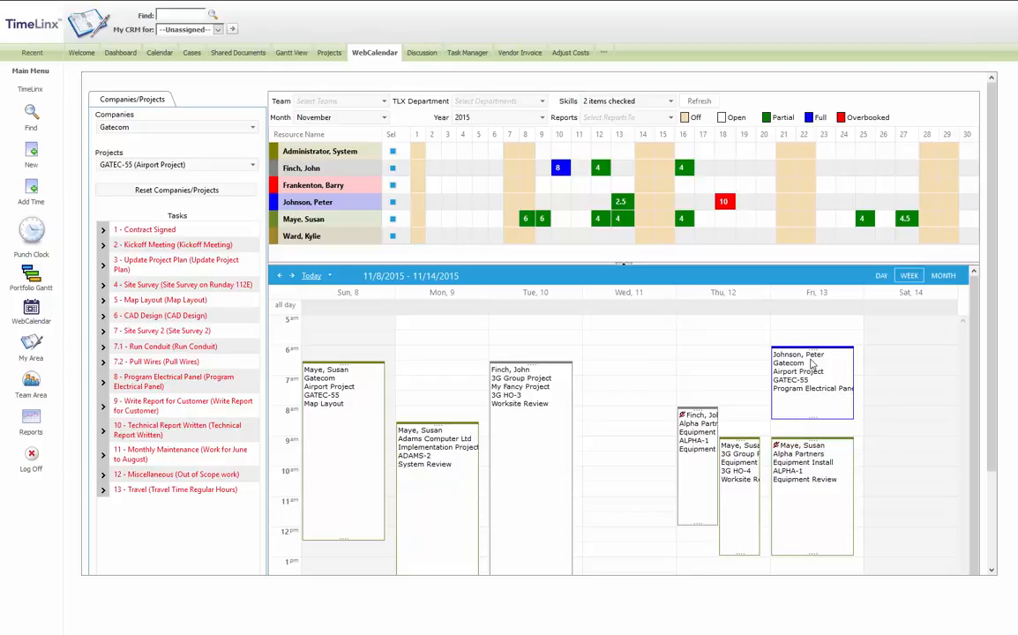
{"action": "left_click_drag", "start_coordinate": [805, 385], "coordinate": [819, 477]}
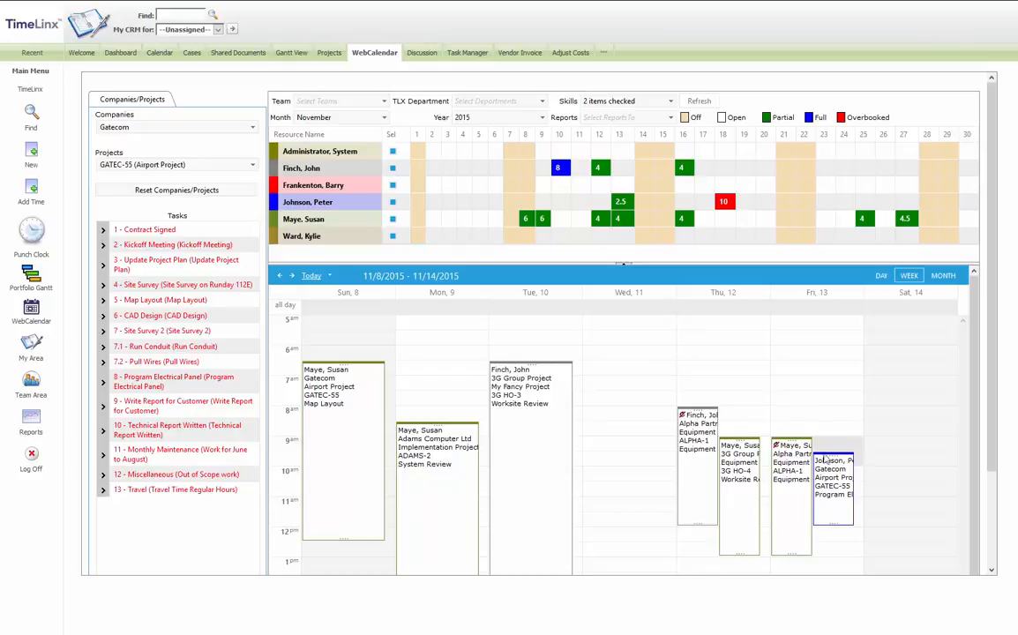
{"action": "mouse_move", "coordinate": [811, 492]}
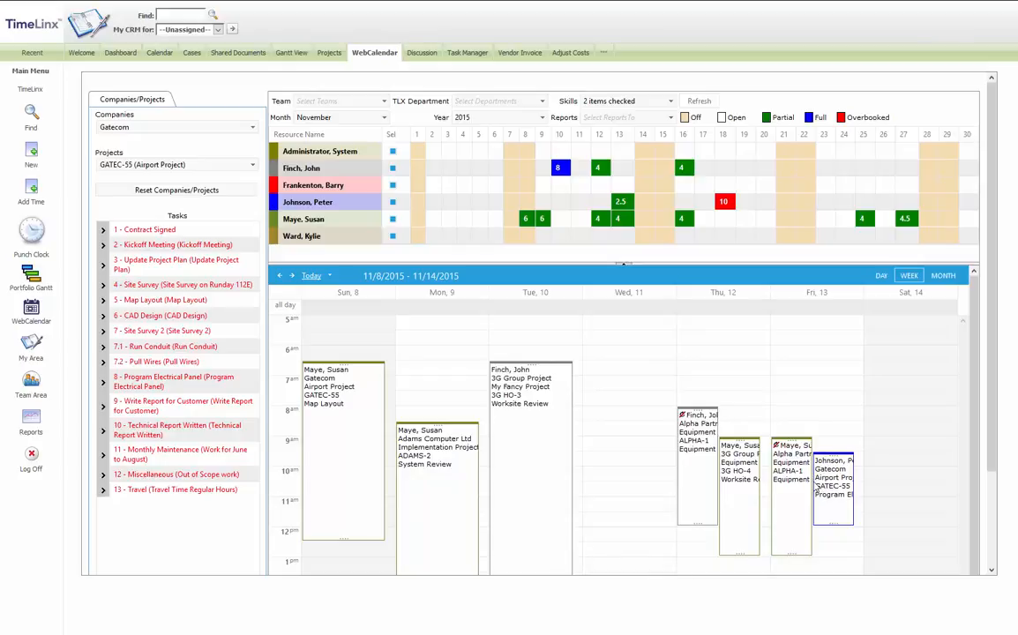
Show Friday, November 13 in the day view and check the Program Electrical Panel meeting's details
{"action": "left_click", "coordinate": [882, 278]}
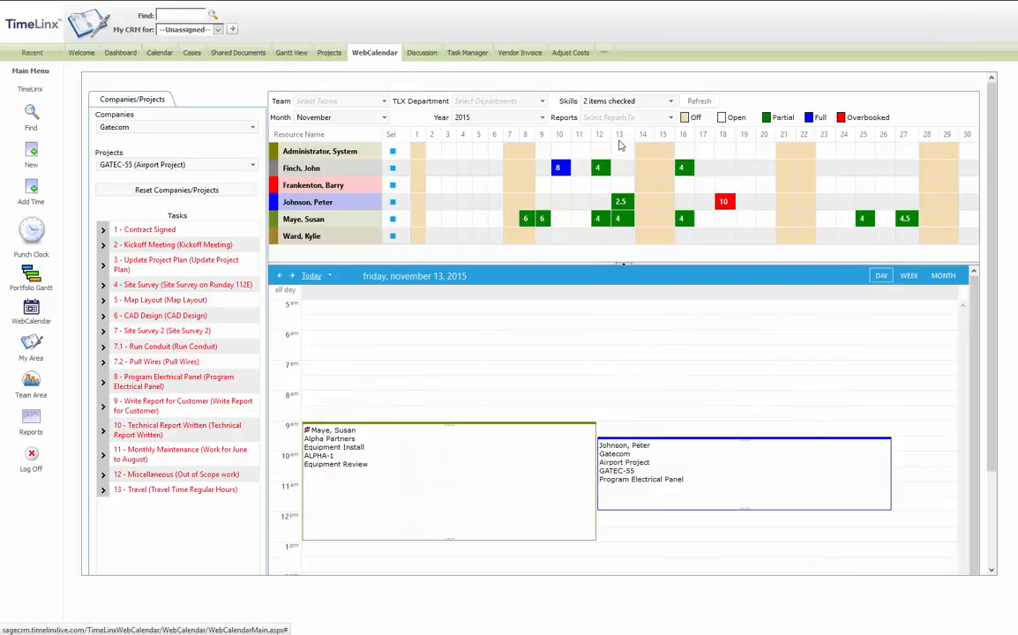
{"action": "mouse_move", "coordinate": [646, 462]}
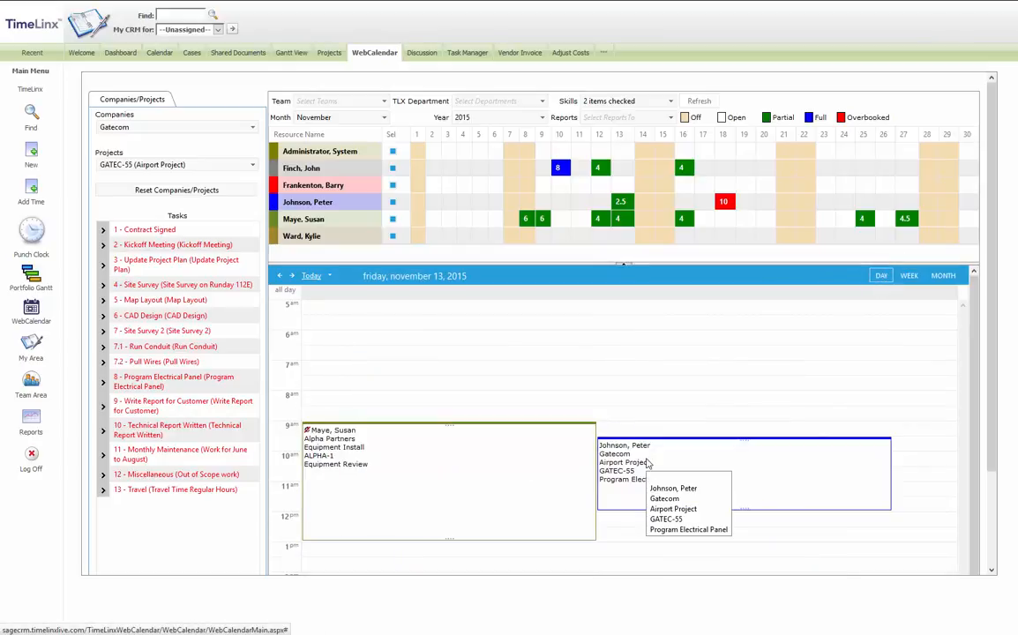